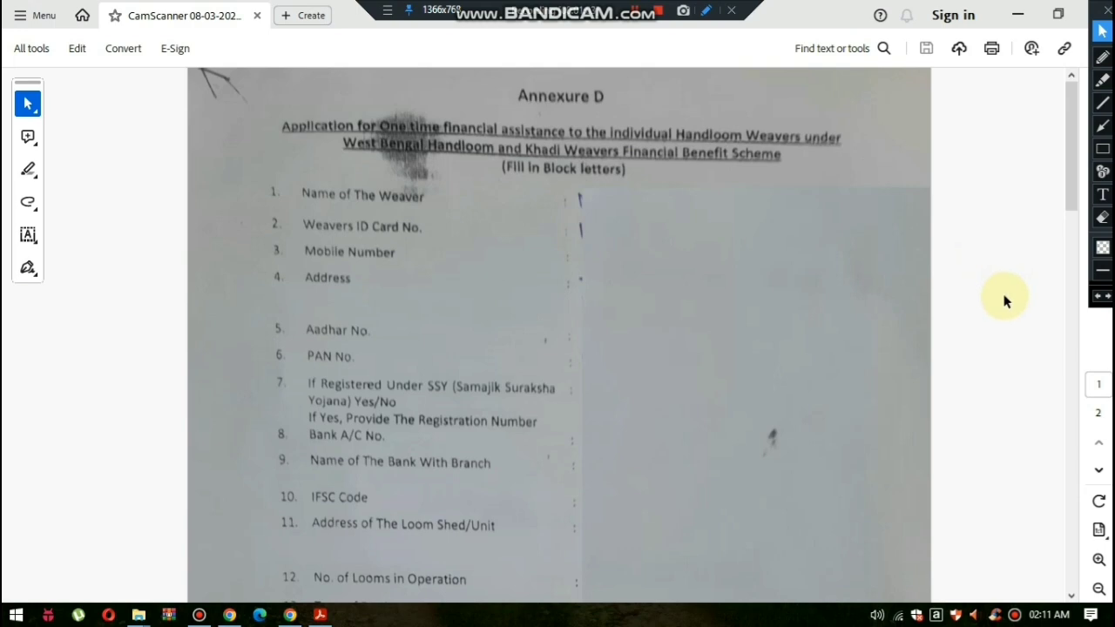
- Look through both pages of the handloom weaver application form, from Annexure D to the Annexure D(I) repairs table and back
scroll(610, 162, "down", 2)
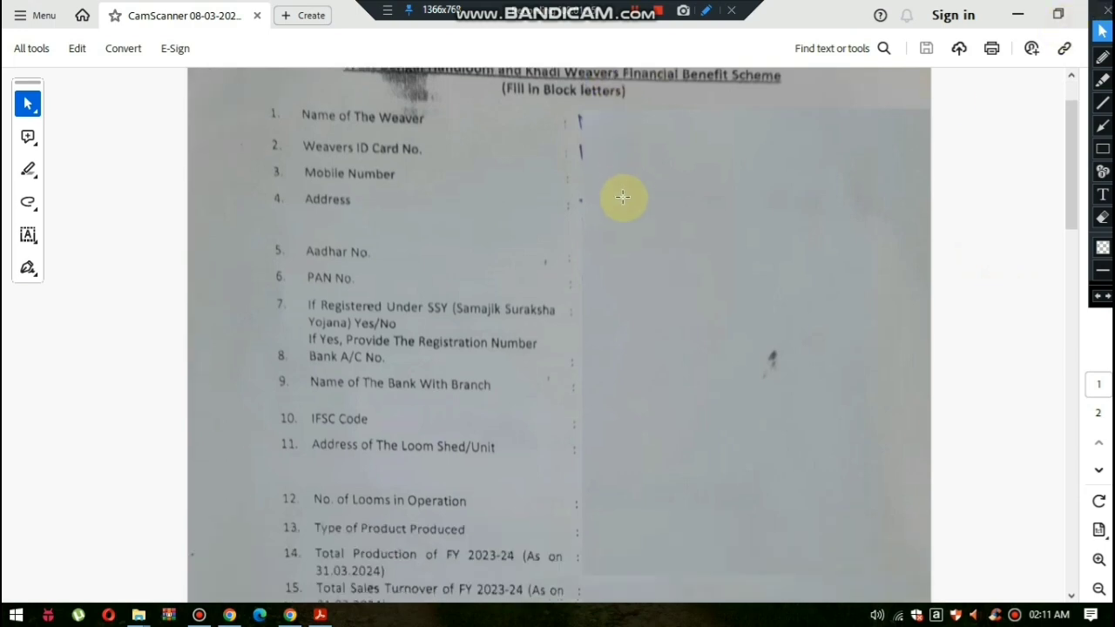
scroll(622, 200, "down", 5)
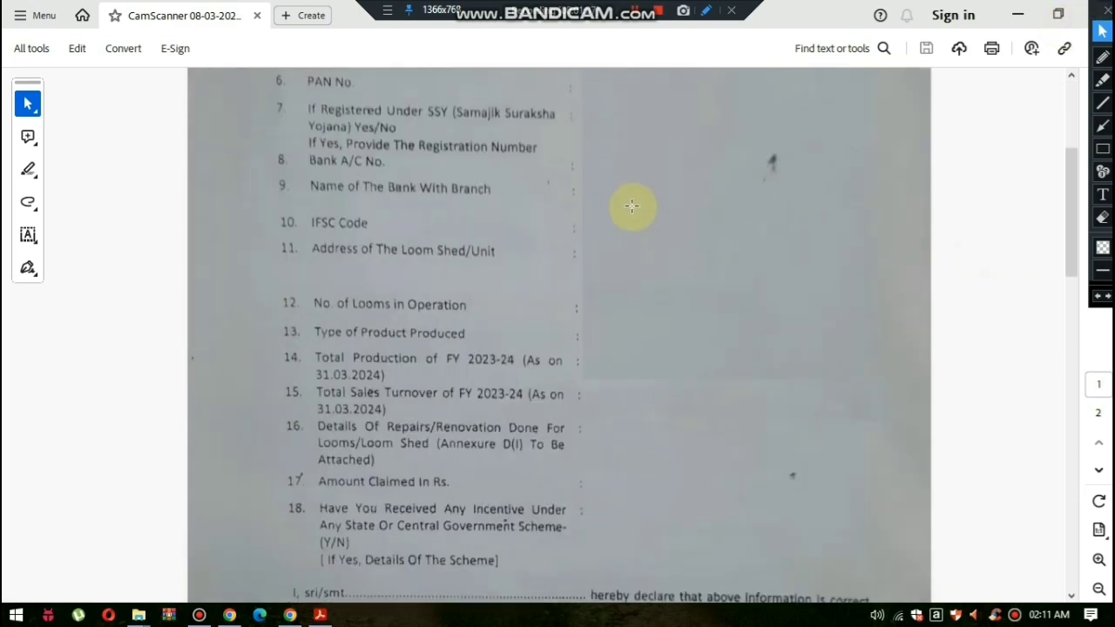
scroll(632, 206, "down", 4)
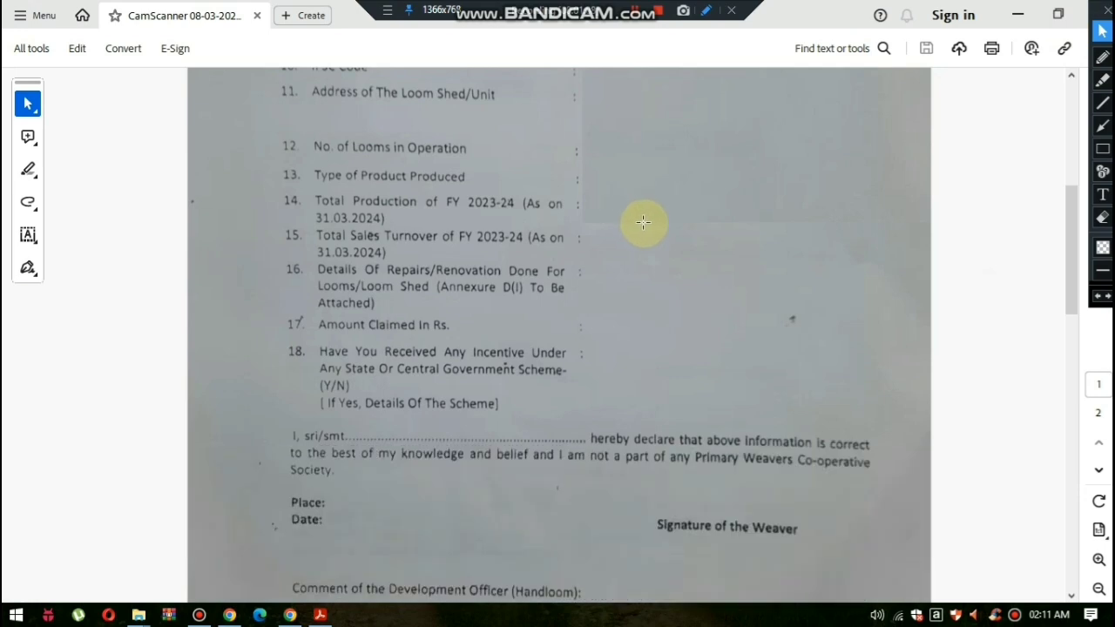
scroll(637, 225, "down", 10)
scroll(643, 236, "down", 1)
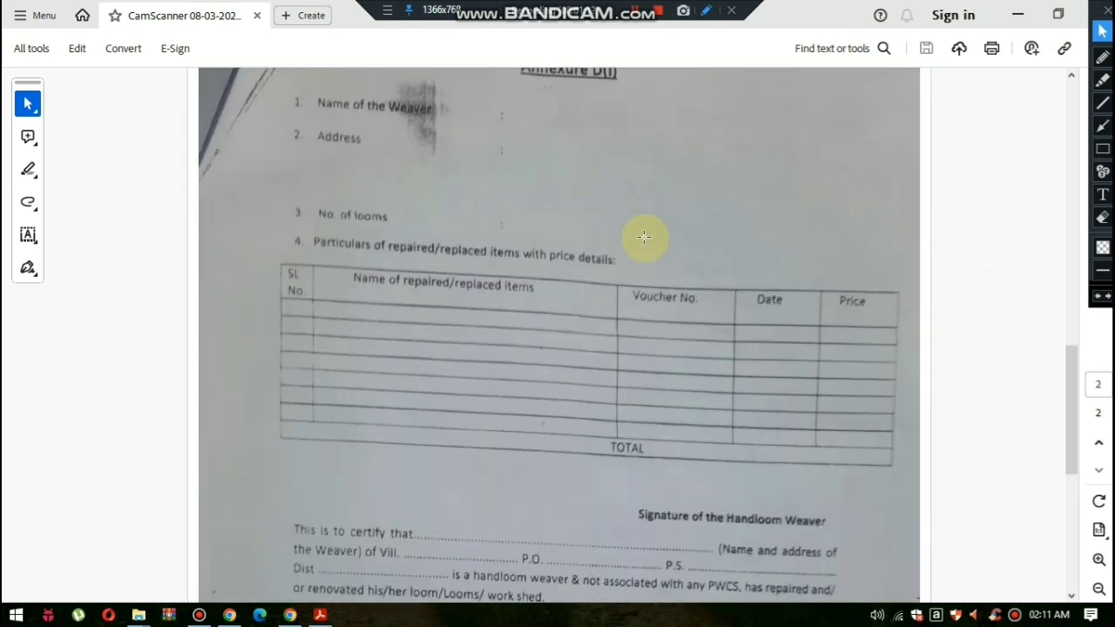
scroll(642, 239, "up", 10)
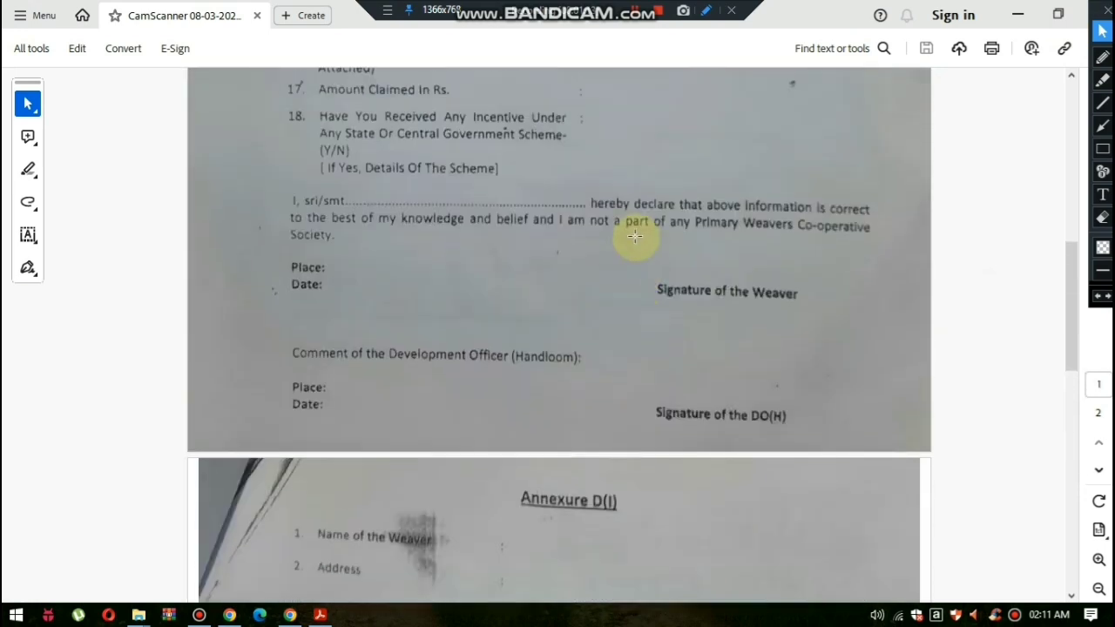
scroll(636, 236, "up", 5)
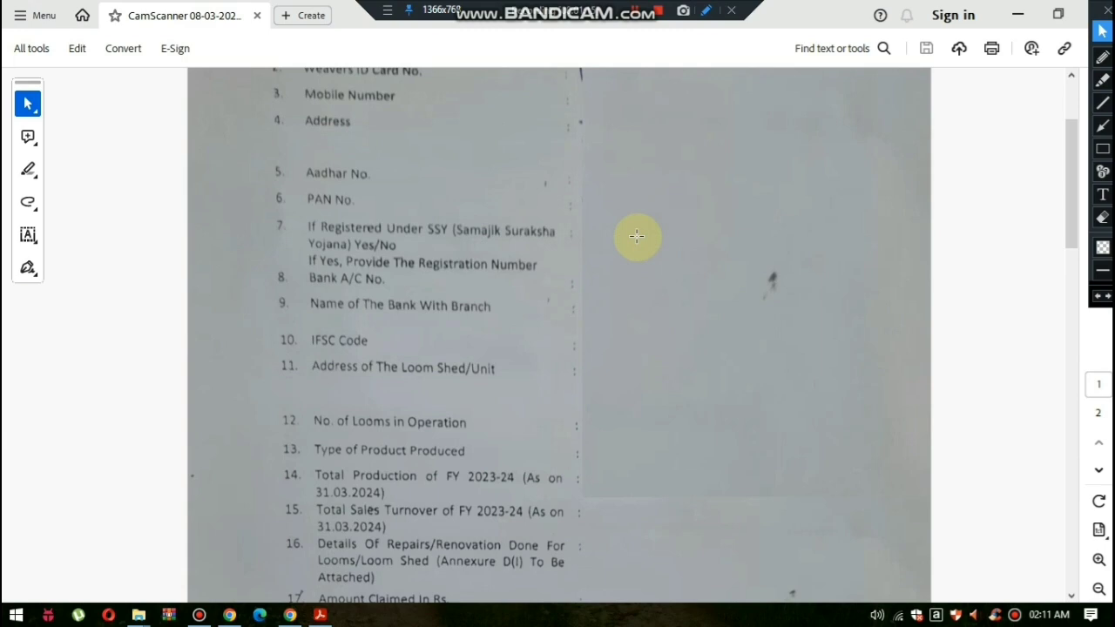
scroll(635, 236, "up", 3)
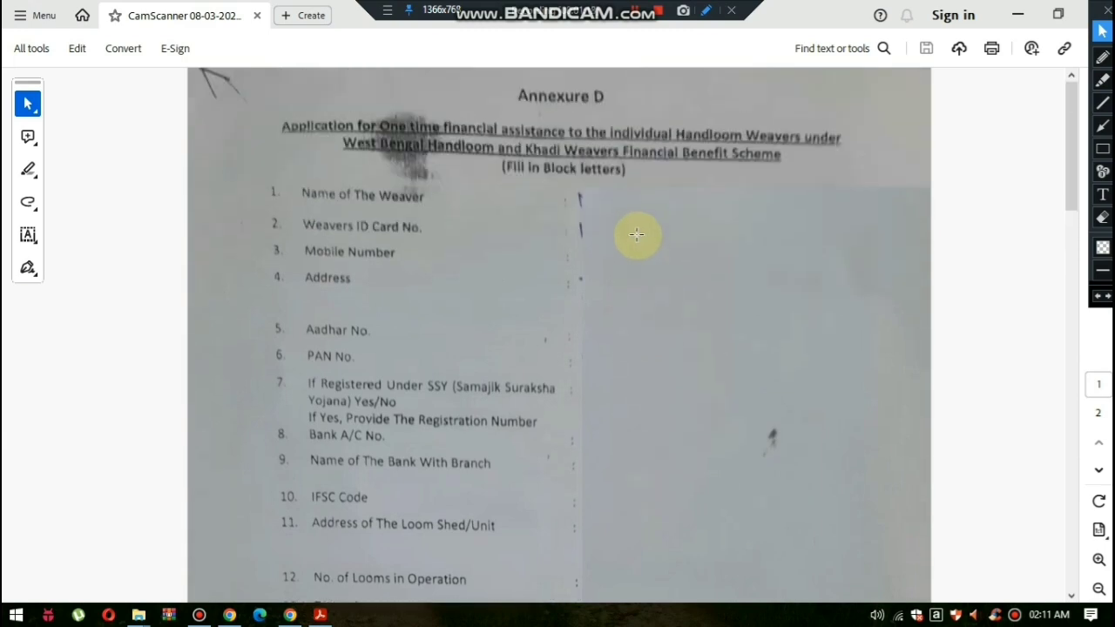
- Draw red rectangles around item 1, Name of The Weaver, and along its blank answer space
left_click(1102, 148)
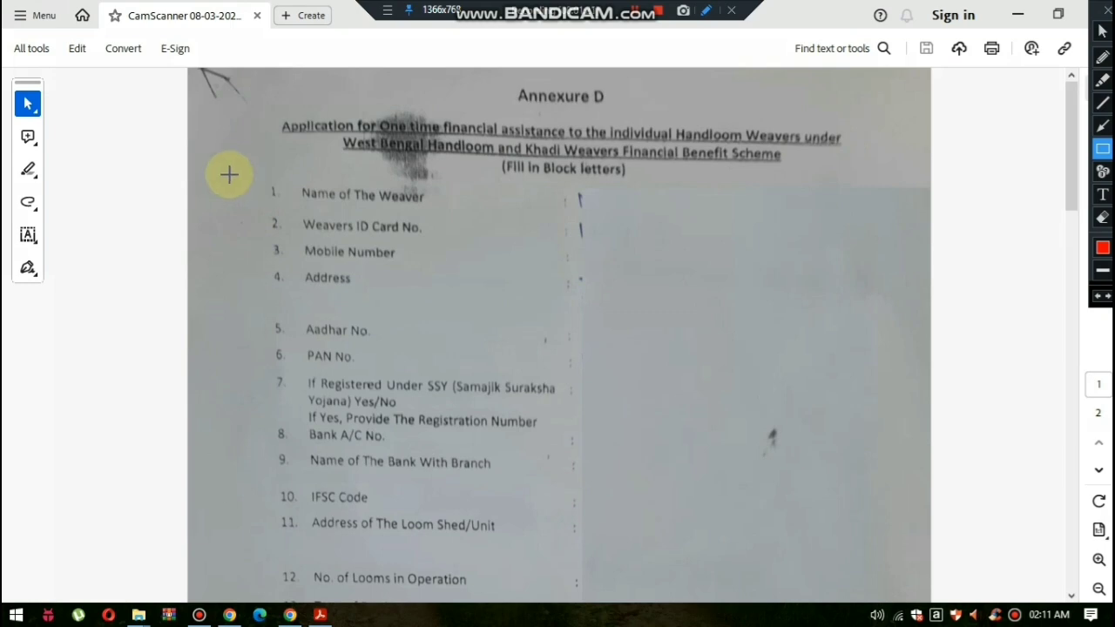
left_click_drag(228, 174, 358, 209)
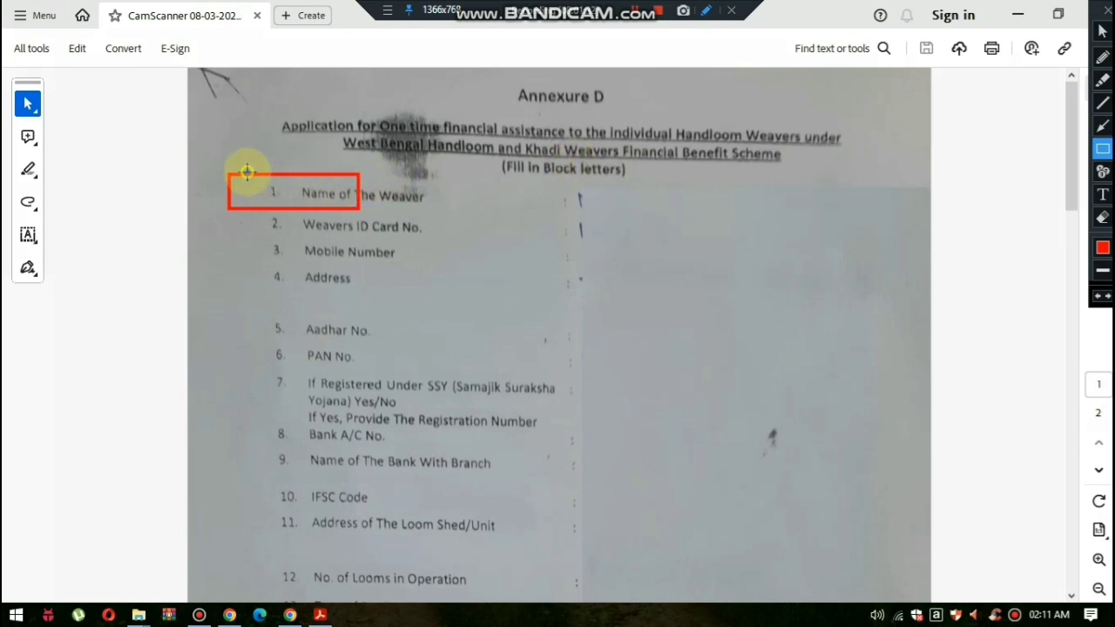
left_click_drag(249, 172, 441, 209)
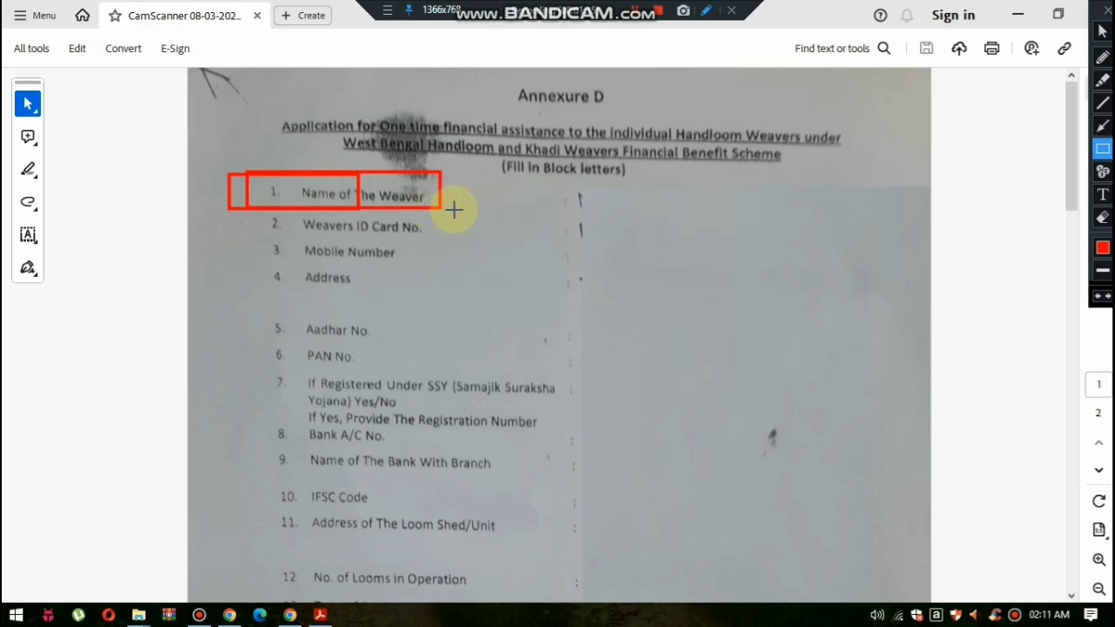
left_click_drag(579, 194, 681, 204)
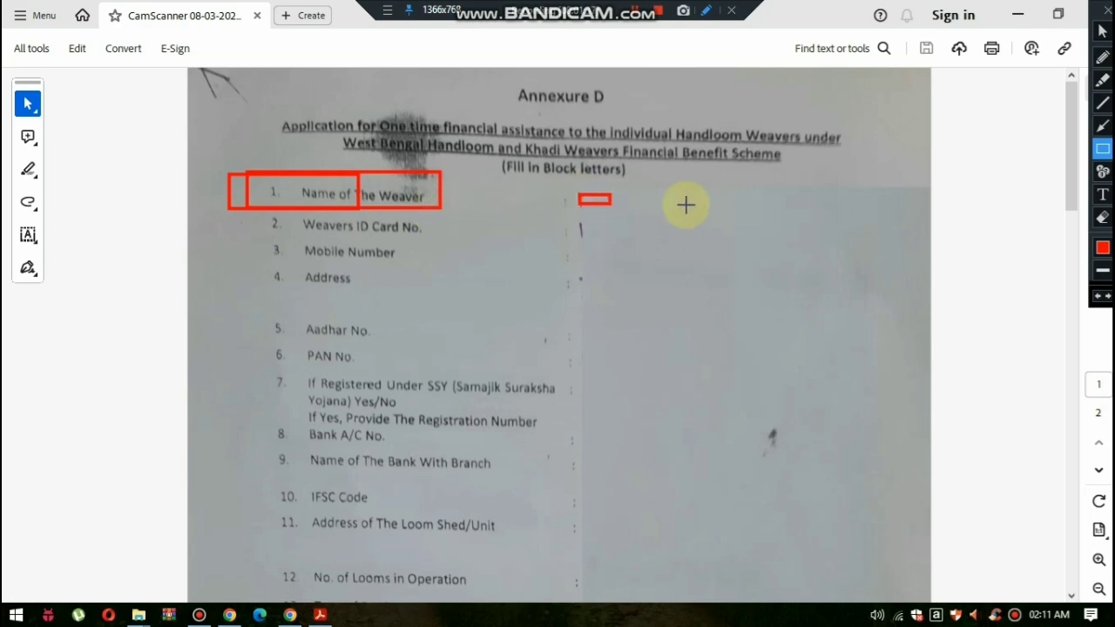
left_click_drag(785, 199, 815, 205)
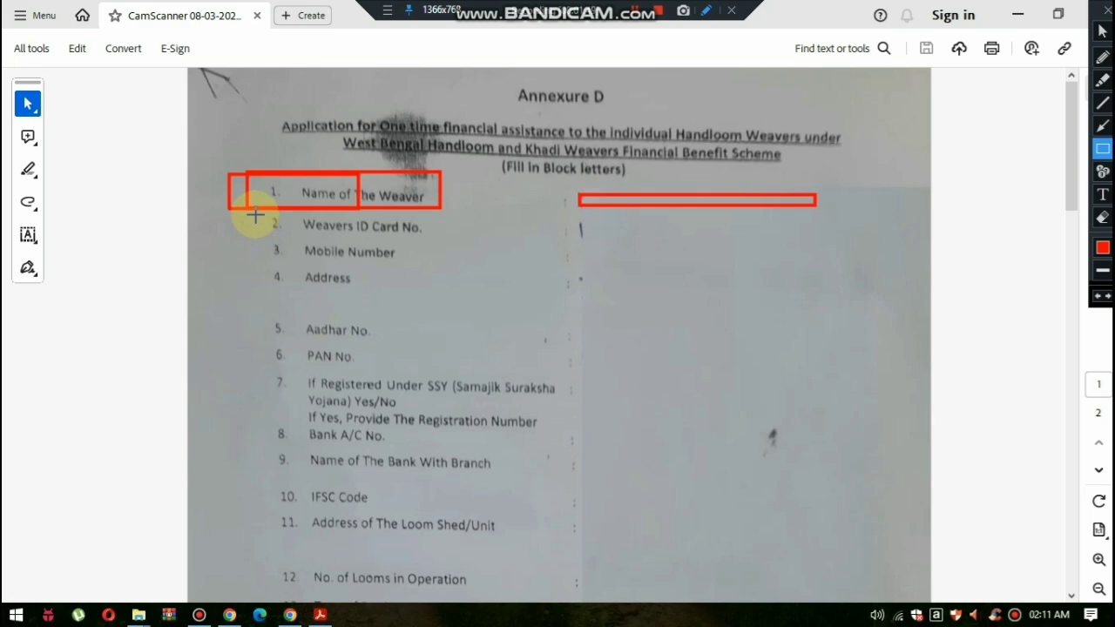
- Outline items 2 and 3, Weavers ID Card No. and Mobile Number, and their answer spaces with red rectangles
mouse_move(258, 214)
left_mouse_down()
mouse_move(323, 238)
mouse_move(426, 239)
left_mouse_up()
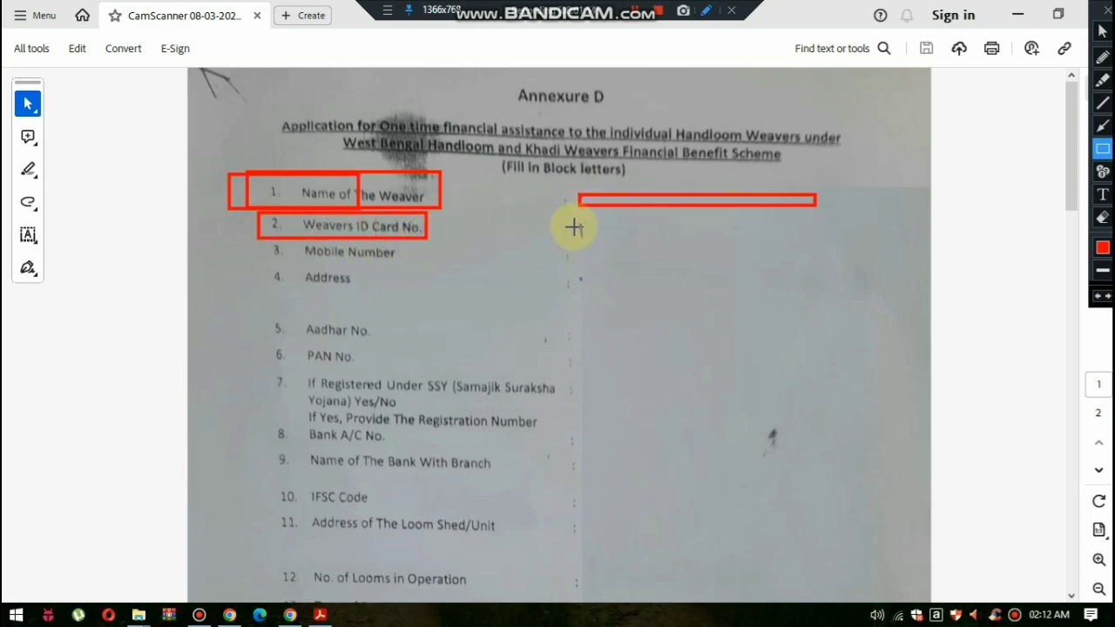
left_click_drag(574, 222, 771, 237)
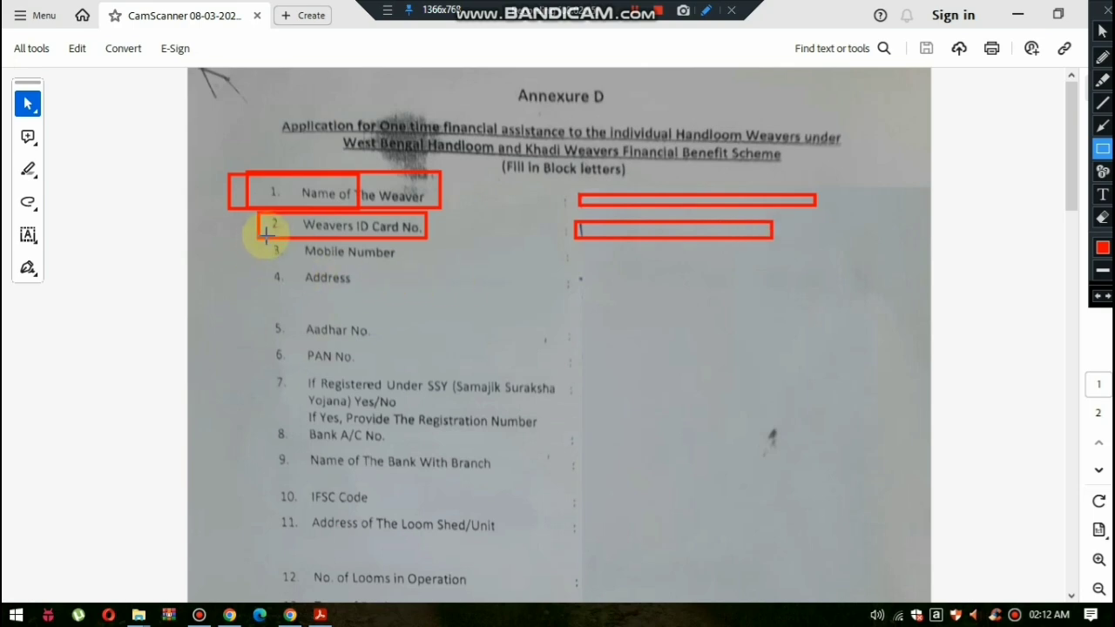
mouse_move(265, 240)
left_mouse_down()
mouse_move(327, 257)
mouse_move(459, 261)
left_mouse_up()
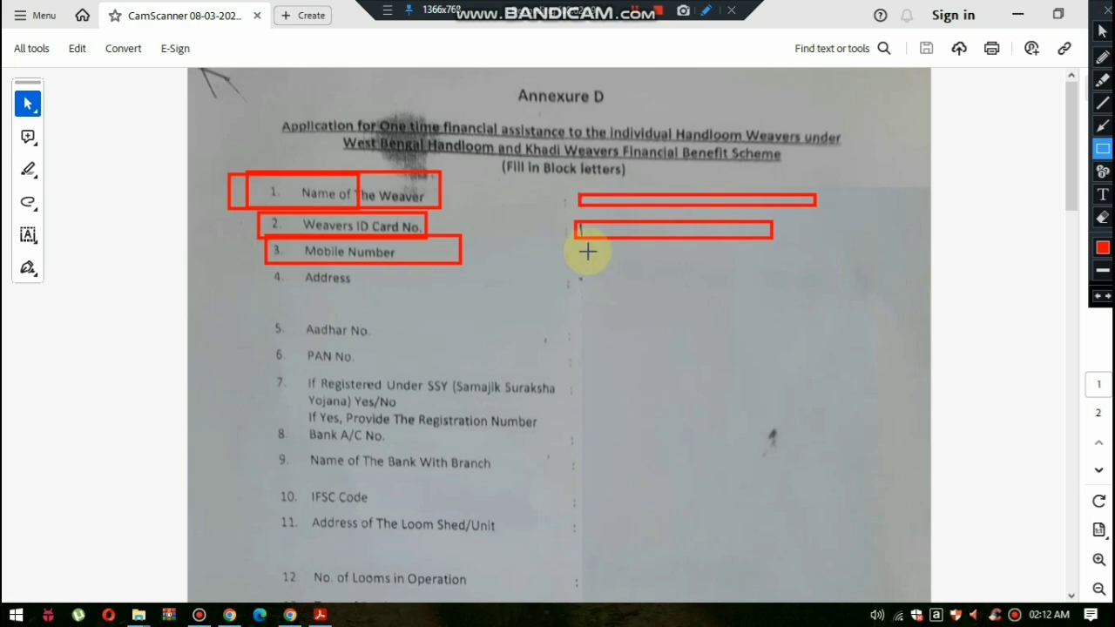
left_click_drag(578, 250, 600, 262)
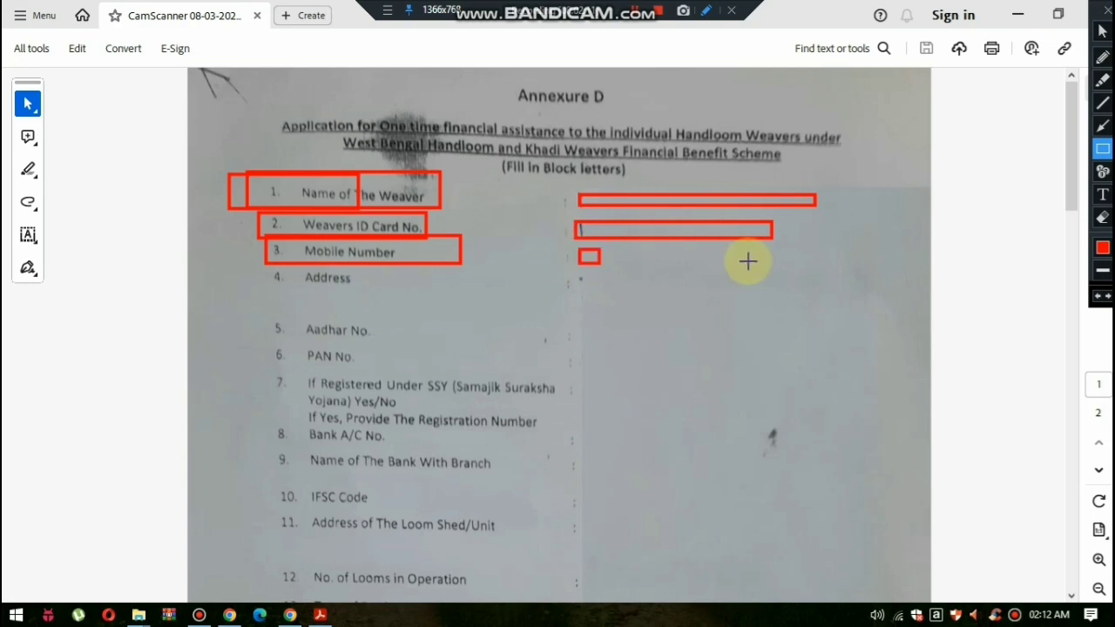
left_click_drag(747, 261, 747, 259)
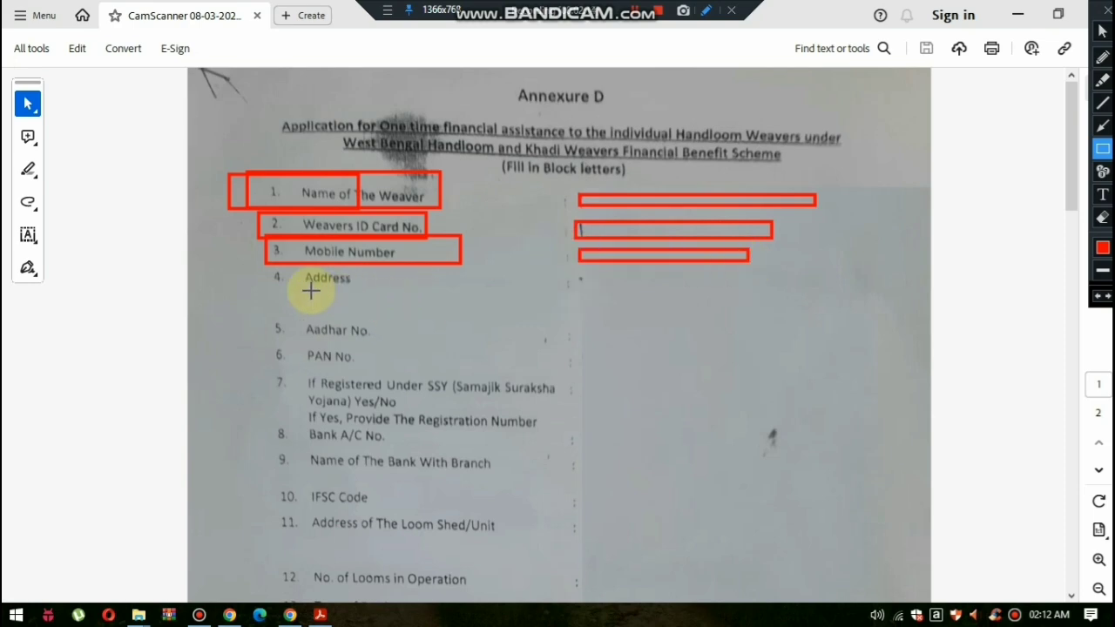
- Mark items 4 and 5, Address and Aadhar No., together with their answer spaces using red rectangles
left_click_drag(259, 271, 374, 289)
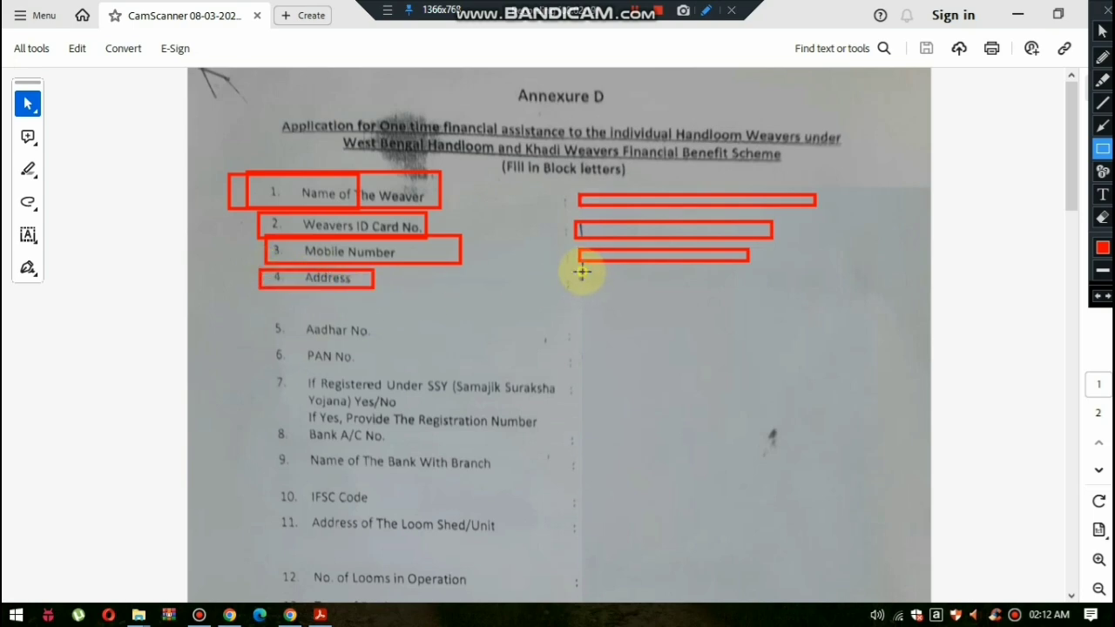
left_click_drag(582, 271, 842, 291)
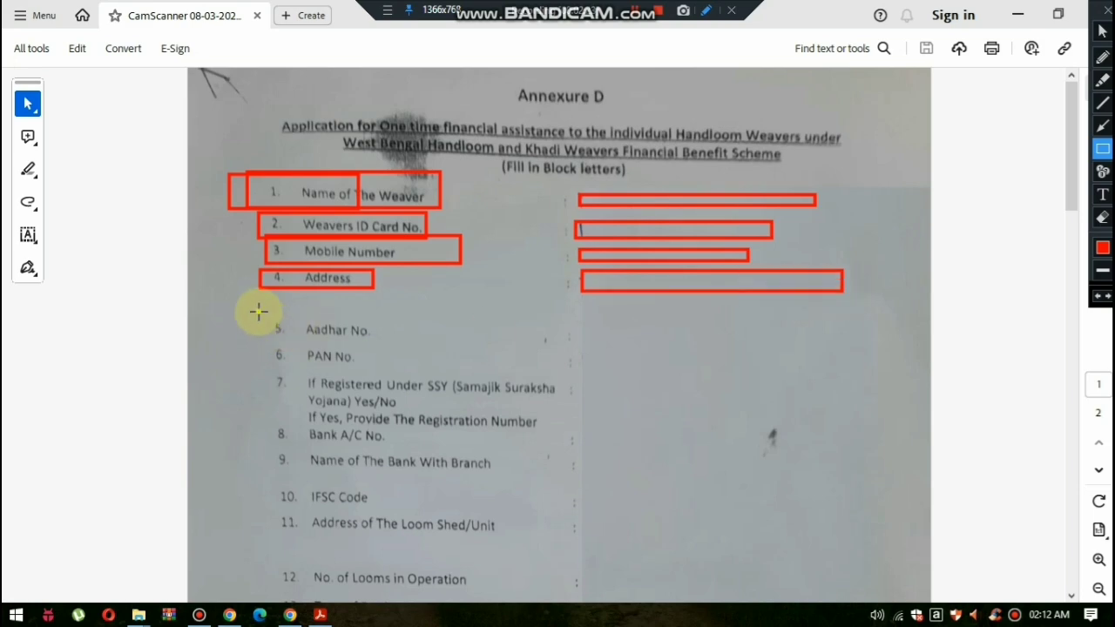
left_click_drag(259, 312, 395, 343)
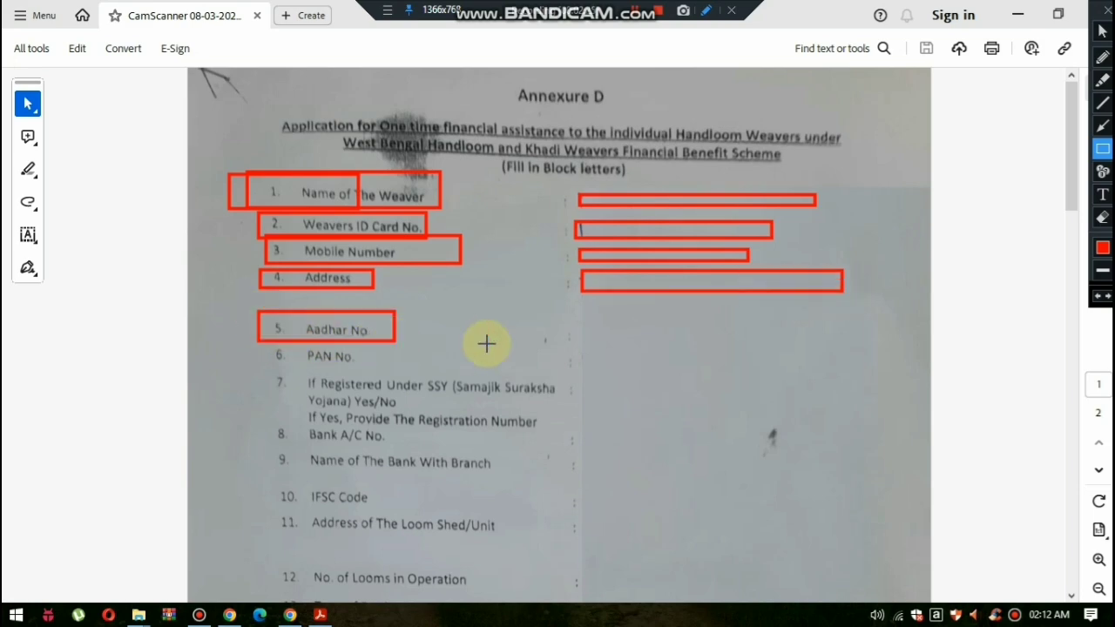
left_click_drag(585, 321, 836, 335)
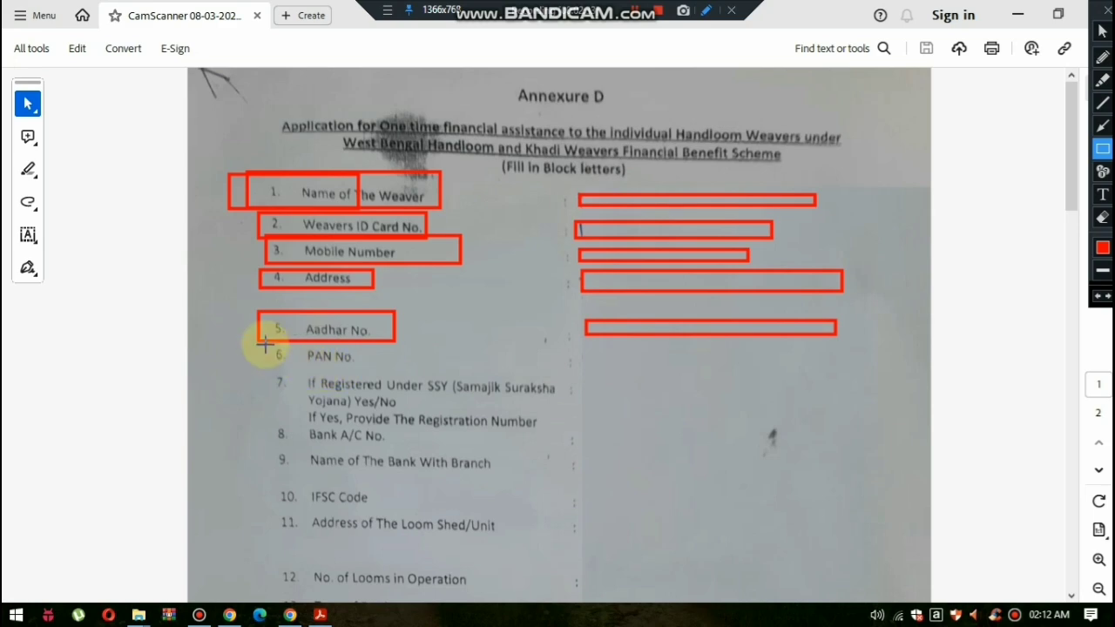
- Box the PAN No. and SSY registration items in red, including the answer spaces for PAN, Yes/No and registration number
left_click_drag(264, 344, 382, 369)
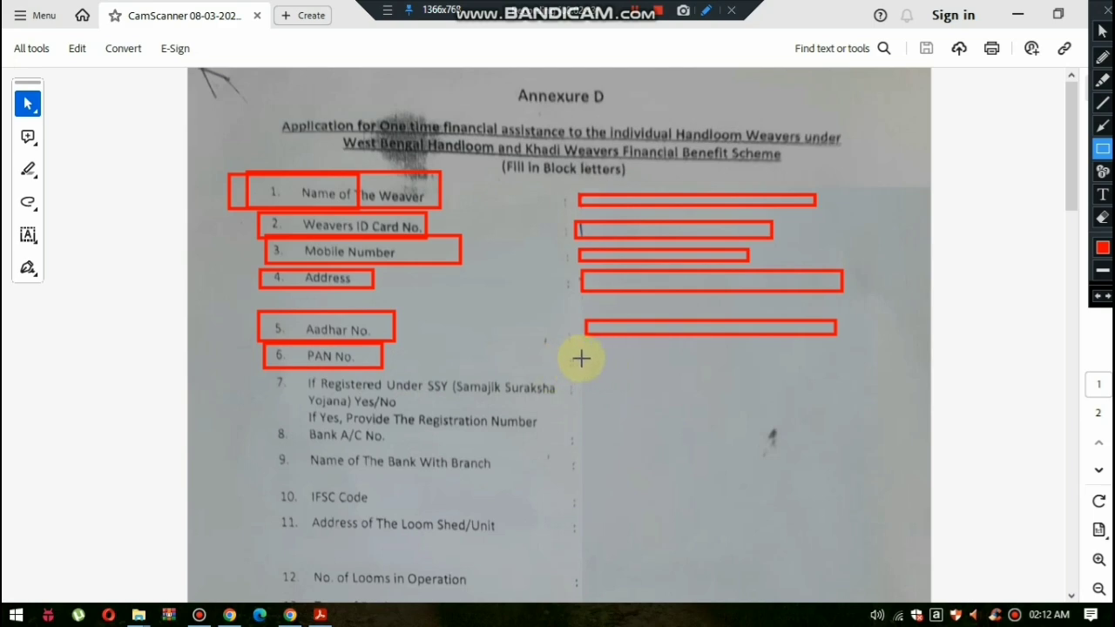
left_click_drag(582, 353, 724, 370)
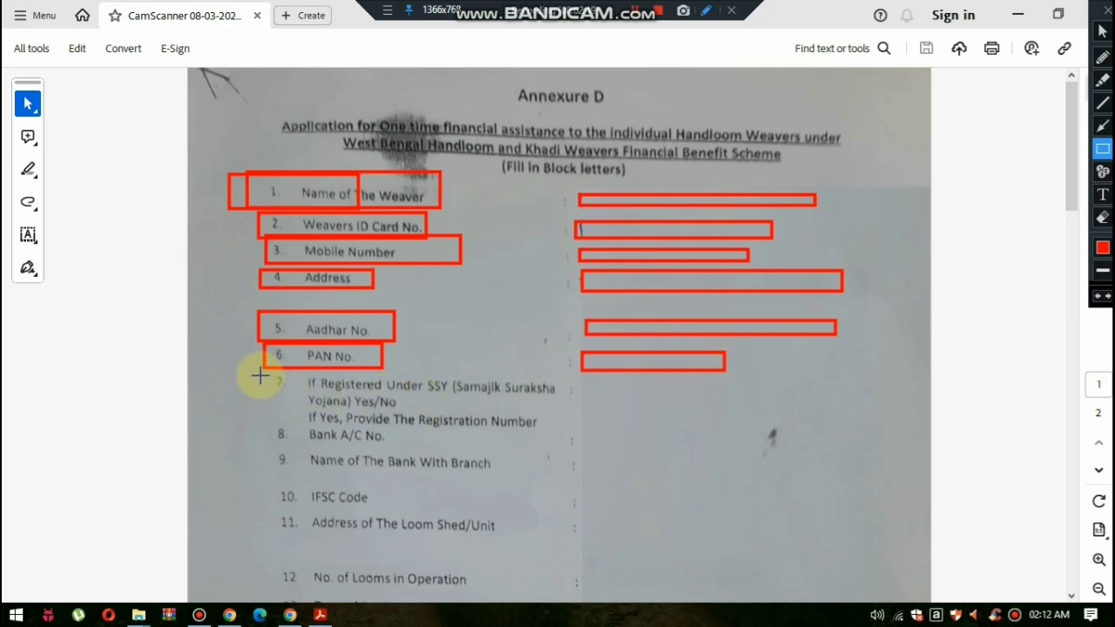
mouse_move(263, 373)
left_mouse_down()
mouse_move(291, 403)
mouse_move(459, 430)
mouse_move(550, 426)
mouse_move(596, 391)
mouse_move(663, 398)
left_mouse_up()
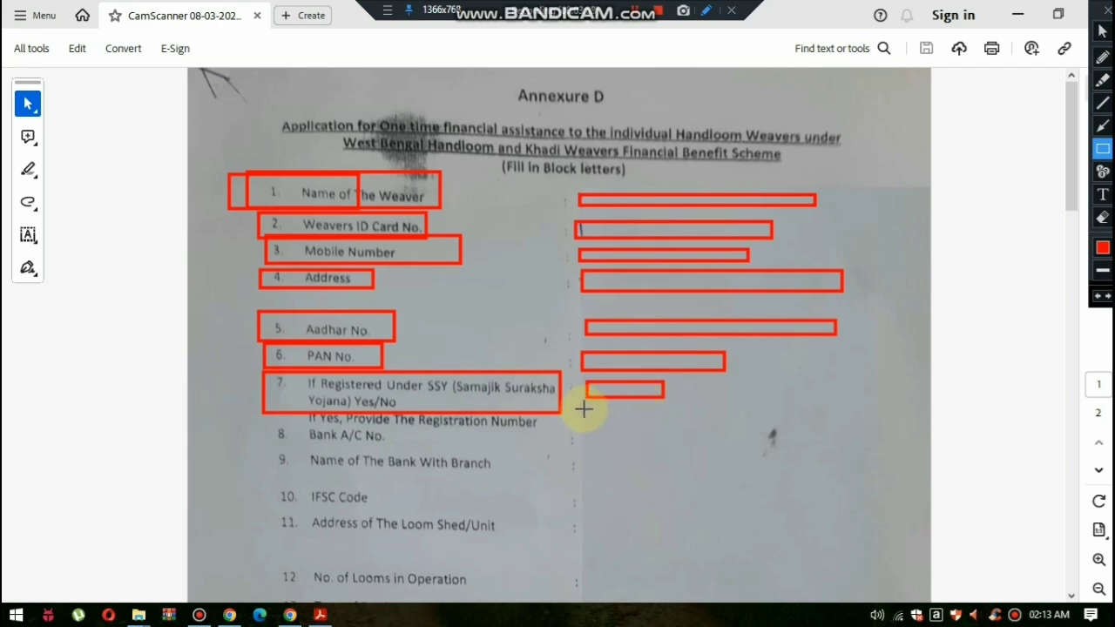
left_click_drag(583, 409, 738, 420)
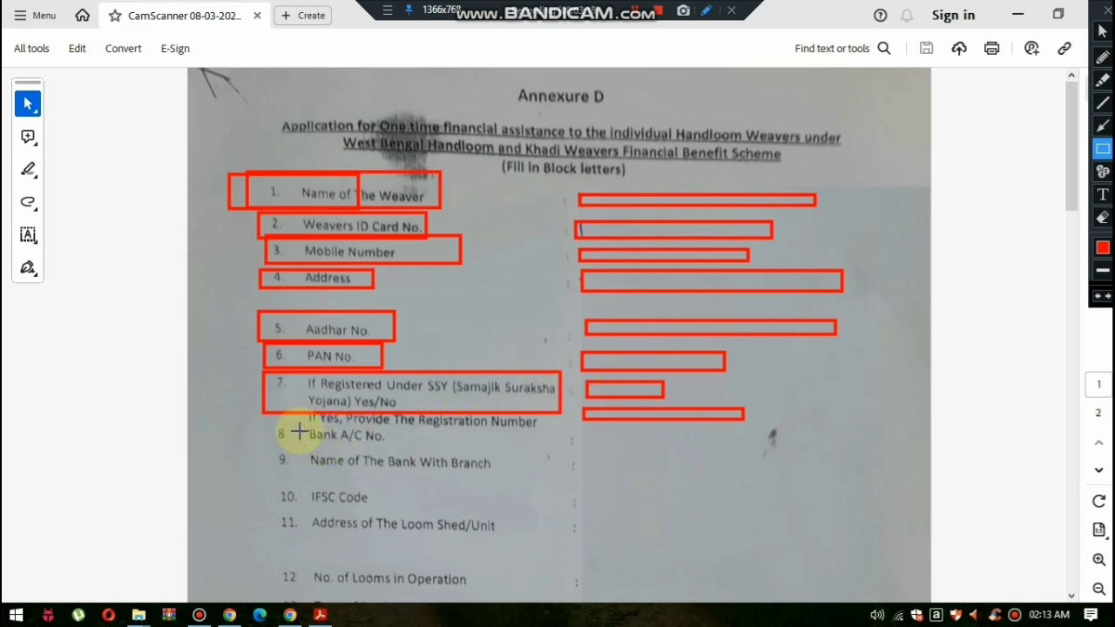
- Draw red rectangles around items 8 and 9, Bank A/C No. and Name of The Bank With Branch, and their answer spaces
left_click_drag(263, 420, 412, 453)
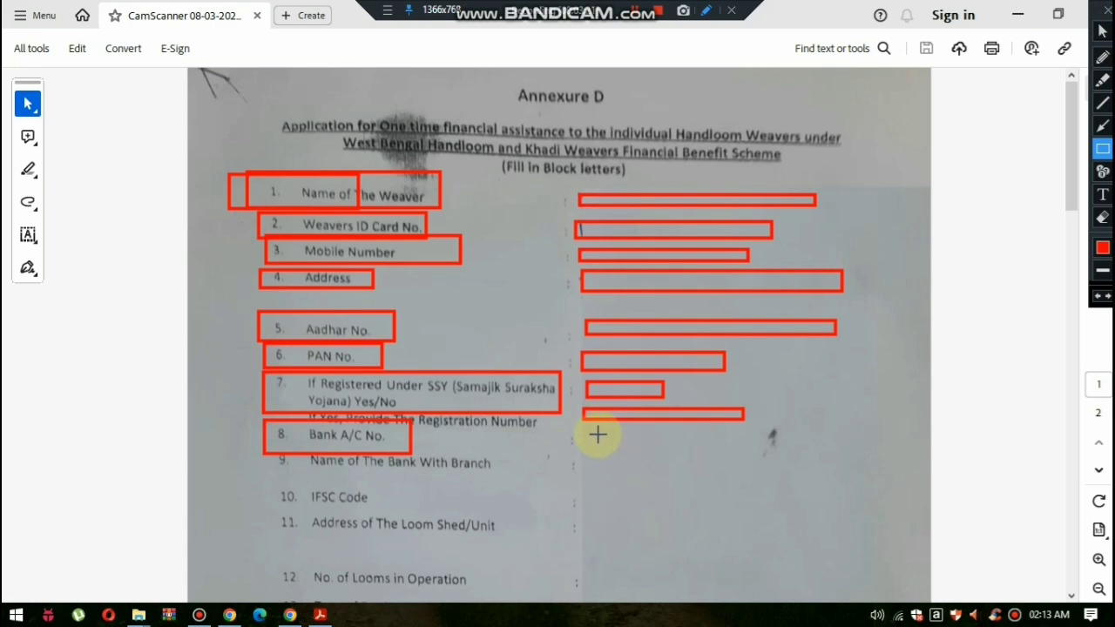
left_click_drag(584, 434, 807, 444)
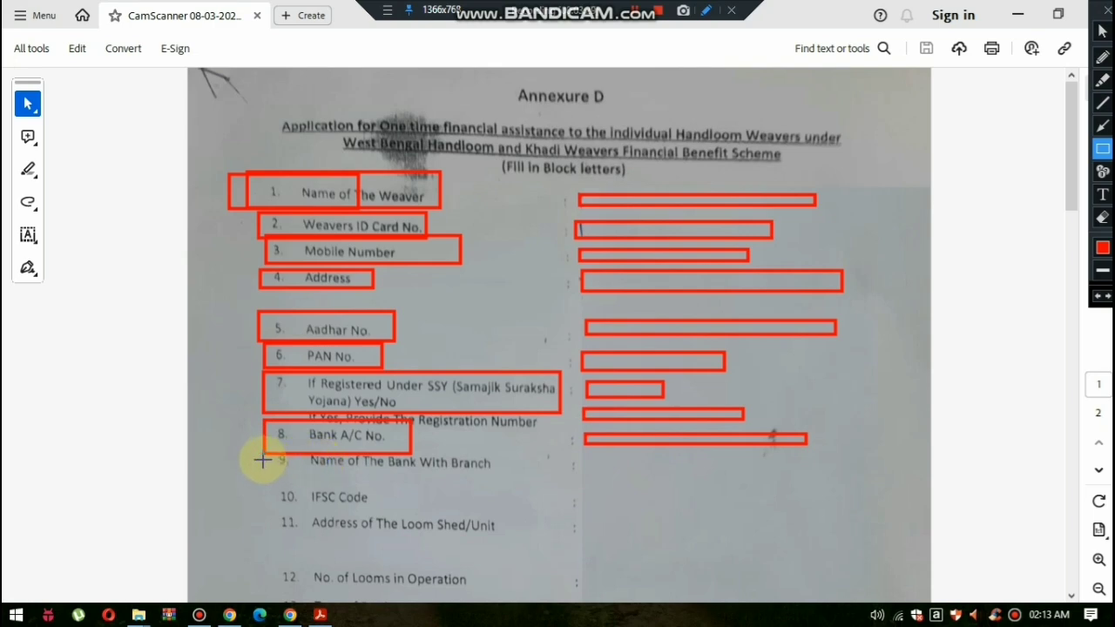
mouse_move(269, 450)
left_mouse_down()
mouse_move(282, 467)
mouse_move(504, 478)
left_mouse_up()
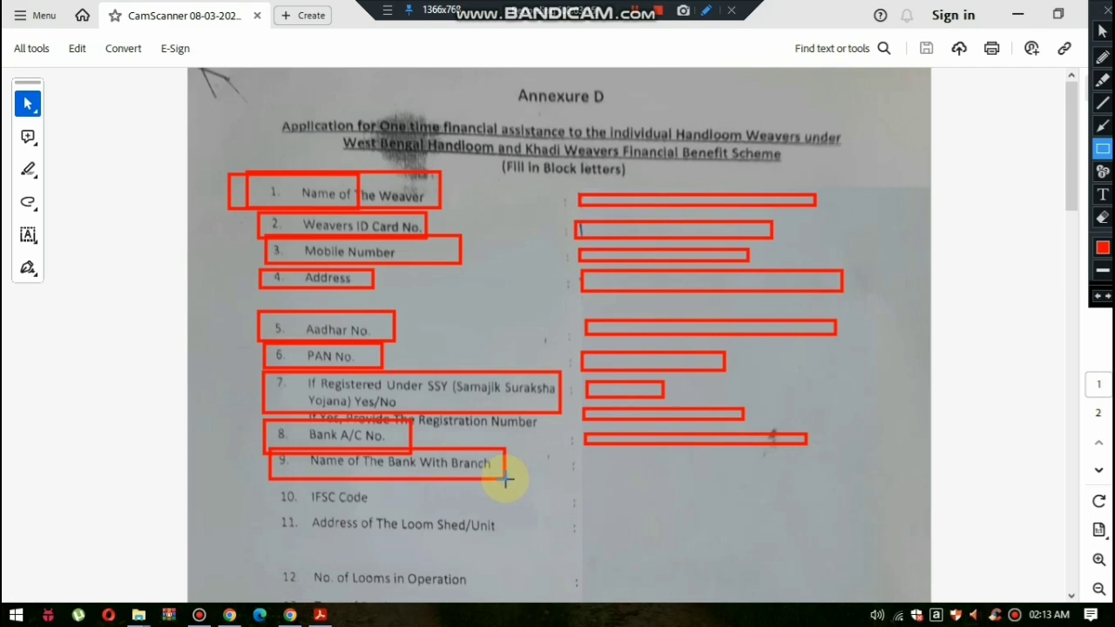
mouse_move(594, 452)
left_mouse_down()
mouse_move(607, 467)
mouse_move(677, 473)
mouse_move(707, 462)
mouse_move(749, 475)
mouse_move(821, 466)
left_mouse_up()
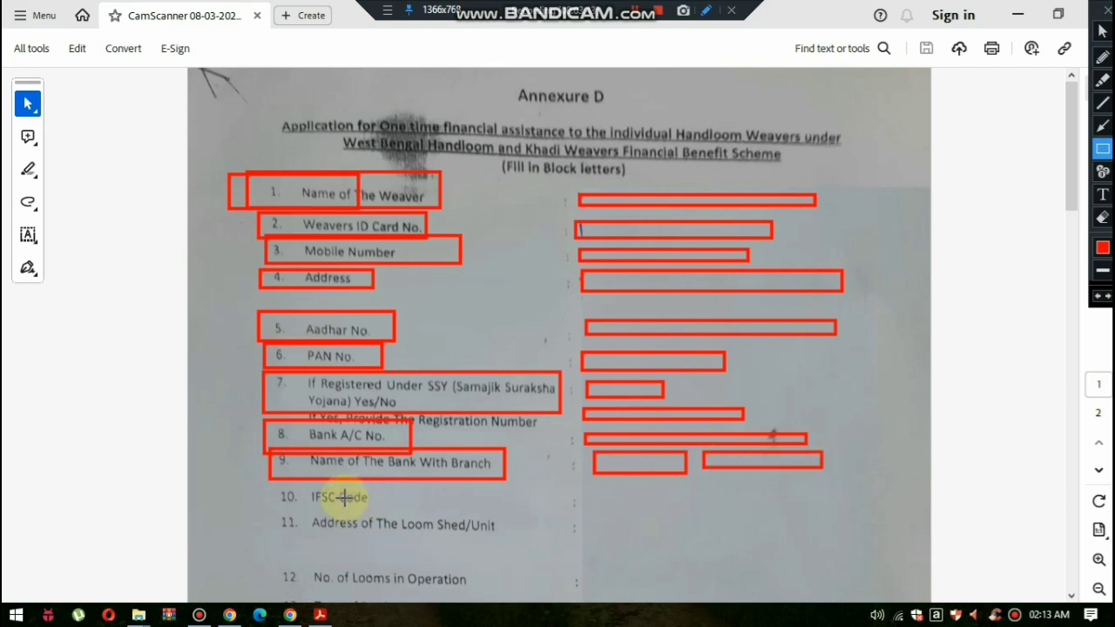
- Outline items 10 and 11, IFSC Code and Address of The Loom Shed/Unit, and their answer spaces in red
mouse_move(258, 481)
left_mouse_down()
mouse_move(312, 503)
mouse_move(402, 512)
left_mouse_up()
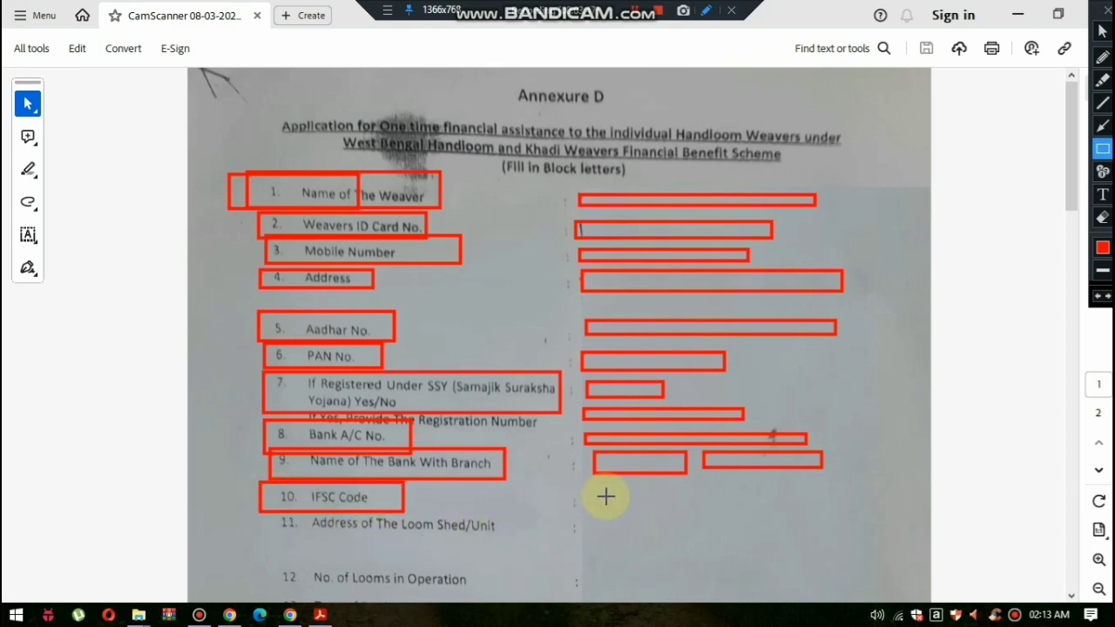
left_click_drag(587, 490, 721, 501)
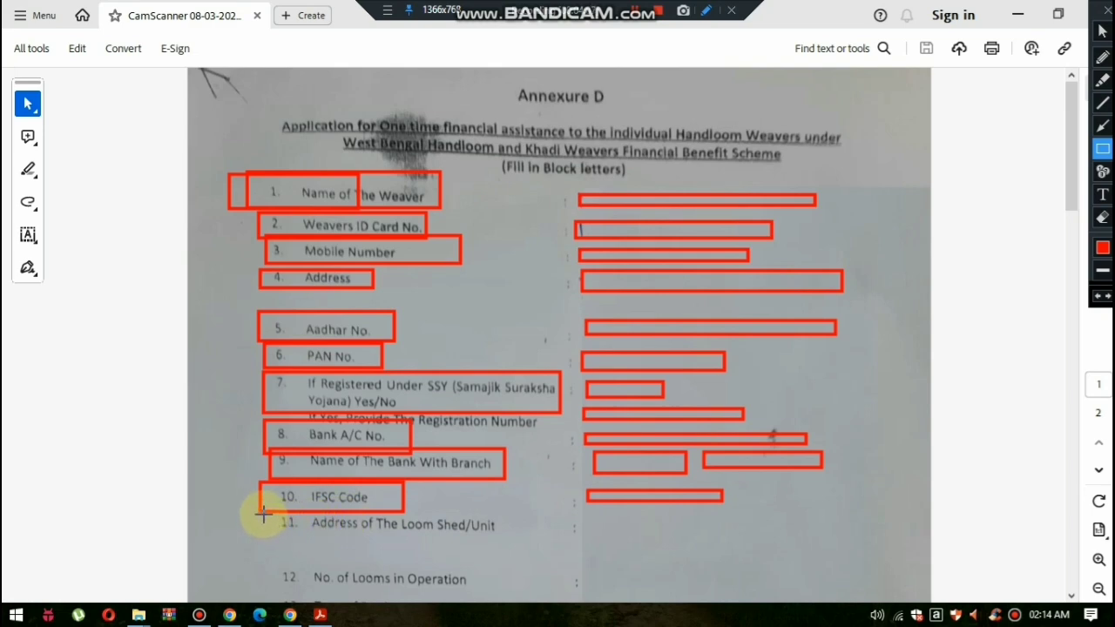
left_click_drag(261, 511, 508, 540)
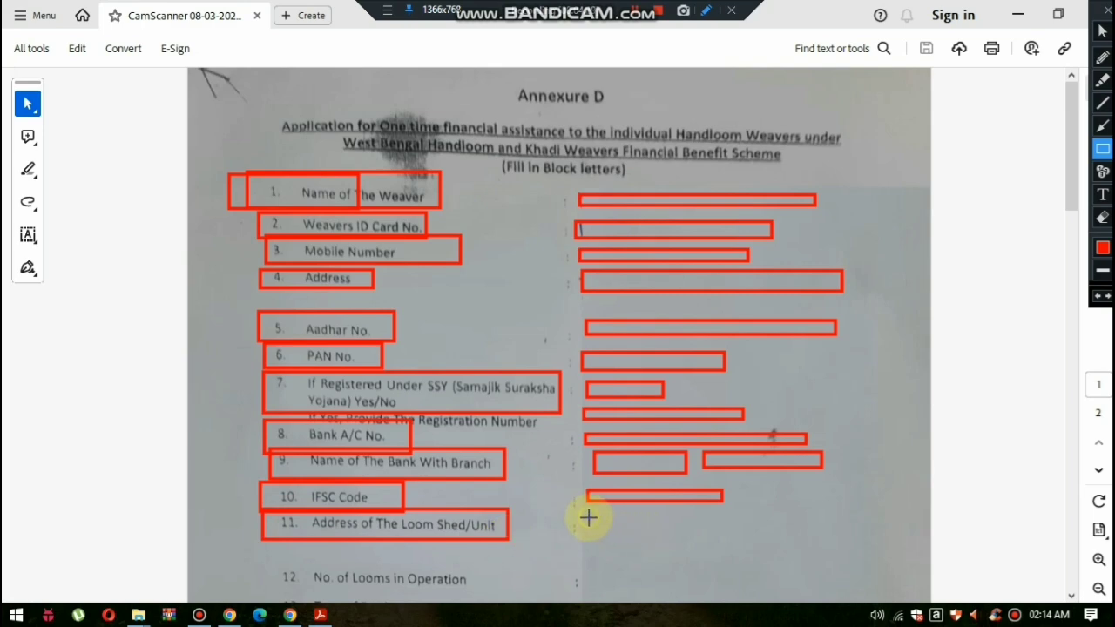
left_click_drag(588, 518, 779, 537)
- Mark item 12, No. of Looms in Operation, and its answer space with red rectangles
scroll(287, 229, "down", 5)
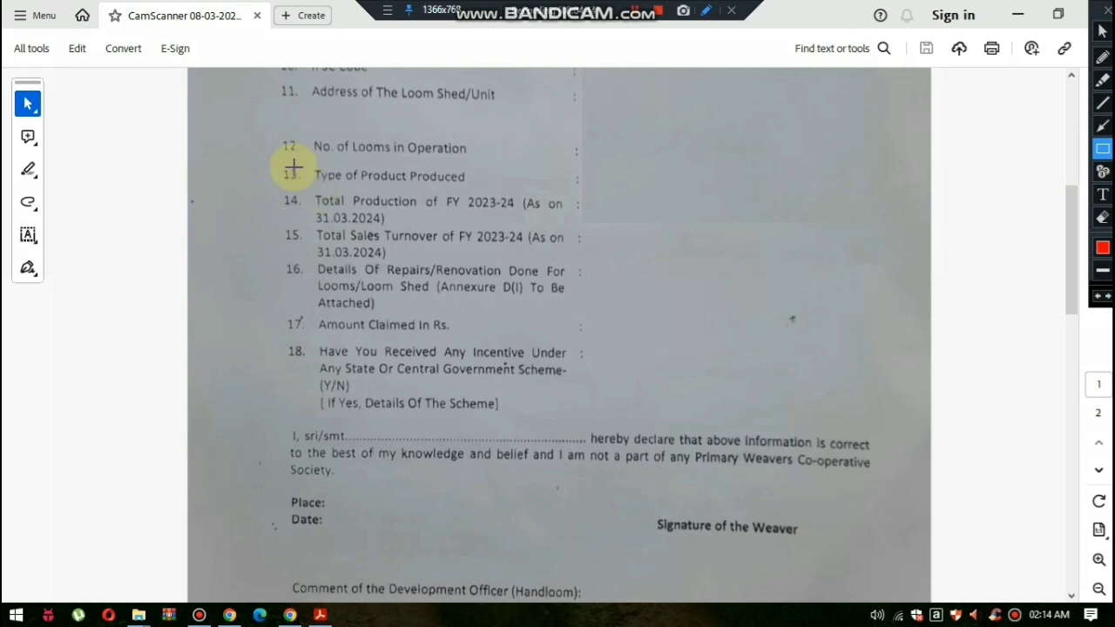
mouse_move(263, 129)
left_mouse_down()
mouse_move(271, 144)
mouse_move(337, 159)
mouse_move(509, 163)
left_mouse_up()
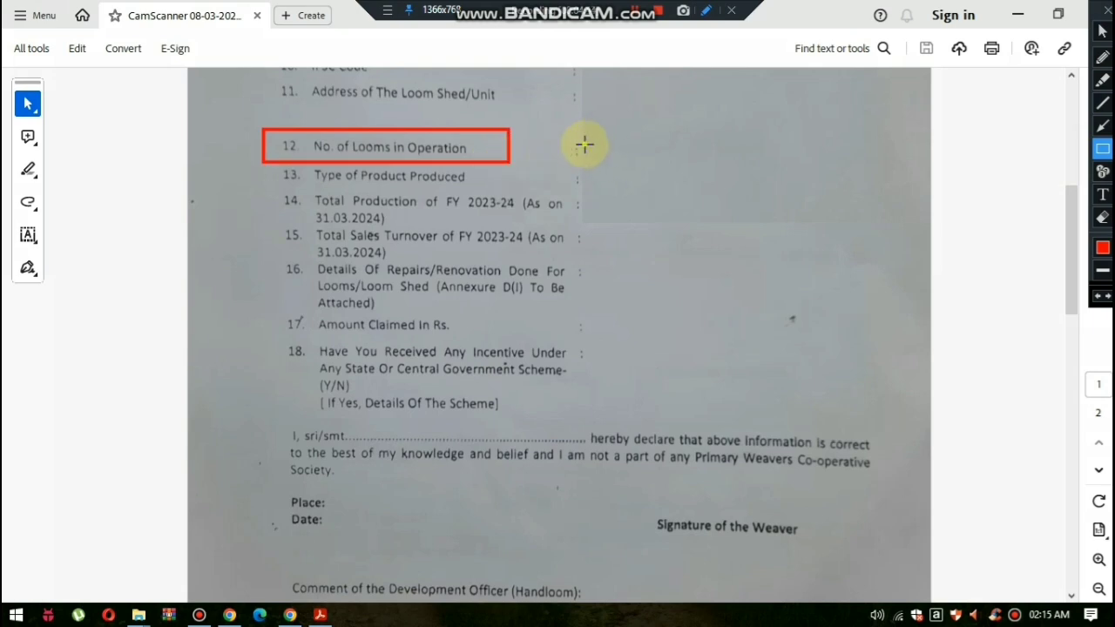
left_click_drag(583, 143, 672, 160)
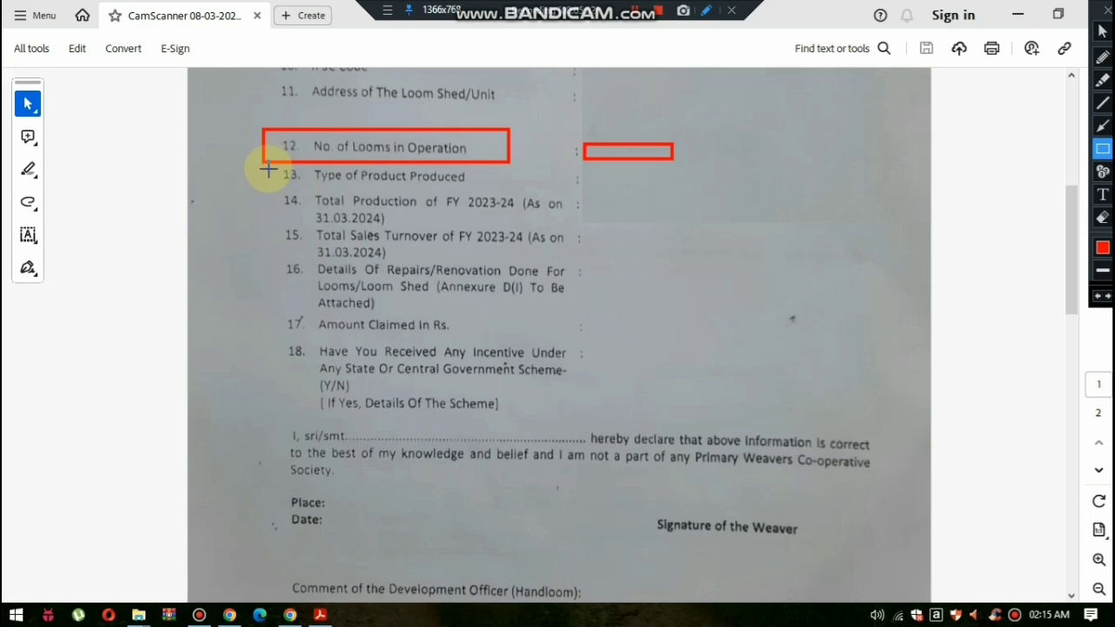
- Outline items 13 and 14, Type of Product Produced and Total Production of FY 2023-24, and their answer spaces in red
left_click_drag(268, 160, 470, 189)
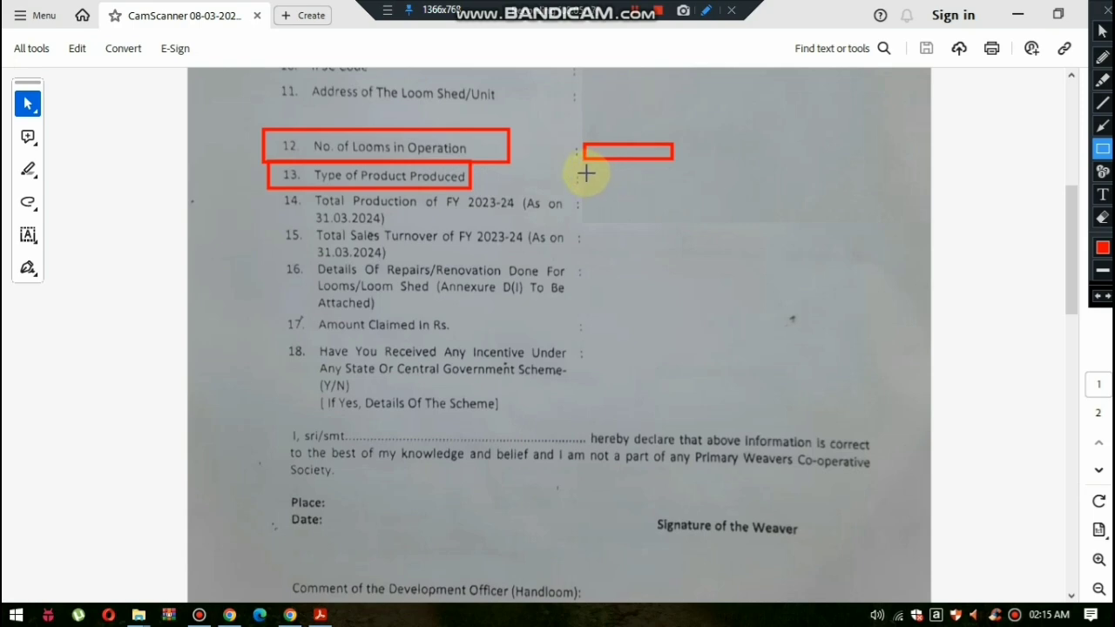
left_click_drag(585, 173, 710, 192)
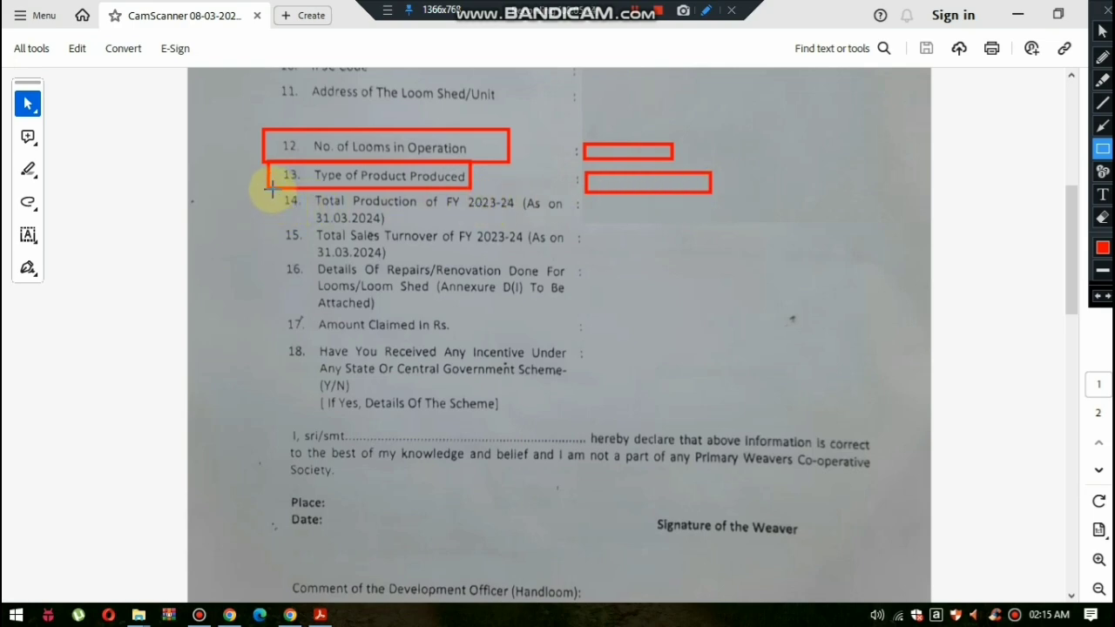
left_click_drag(268, 188, 568, 229)
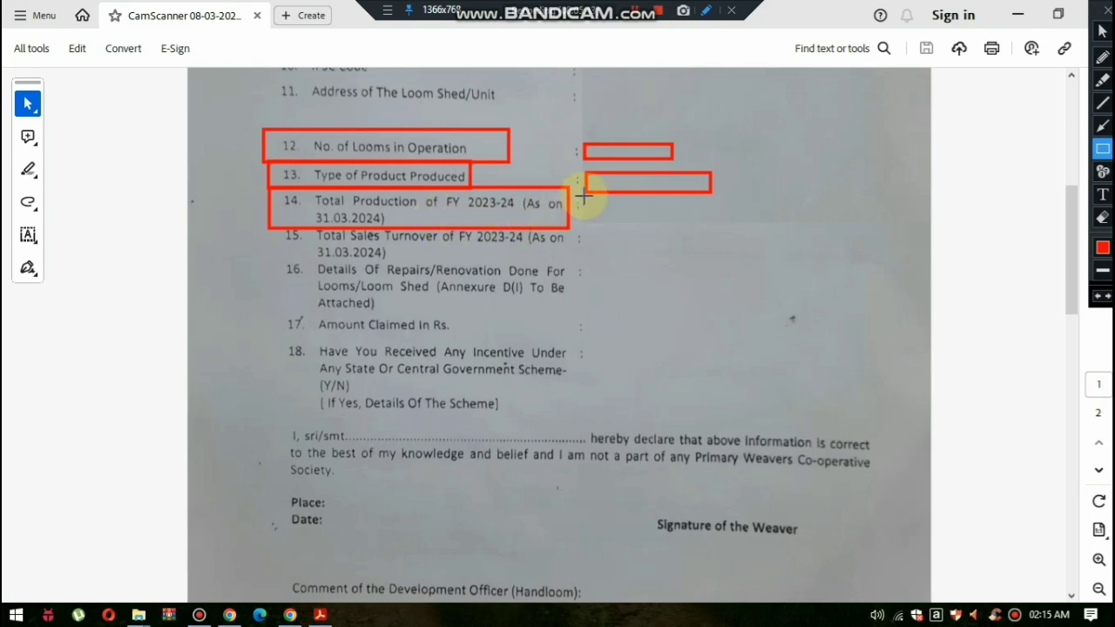
left_click_drag(585, 198, 668, 218)
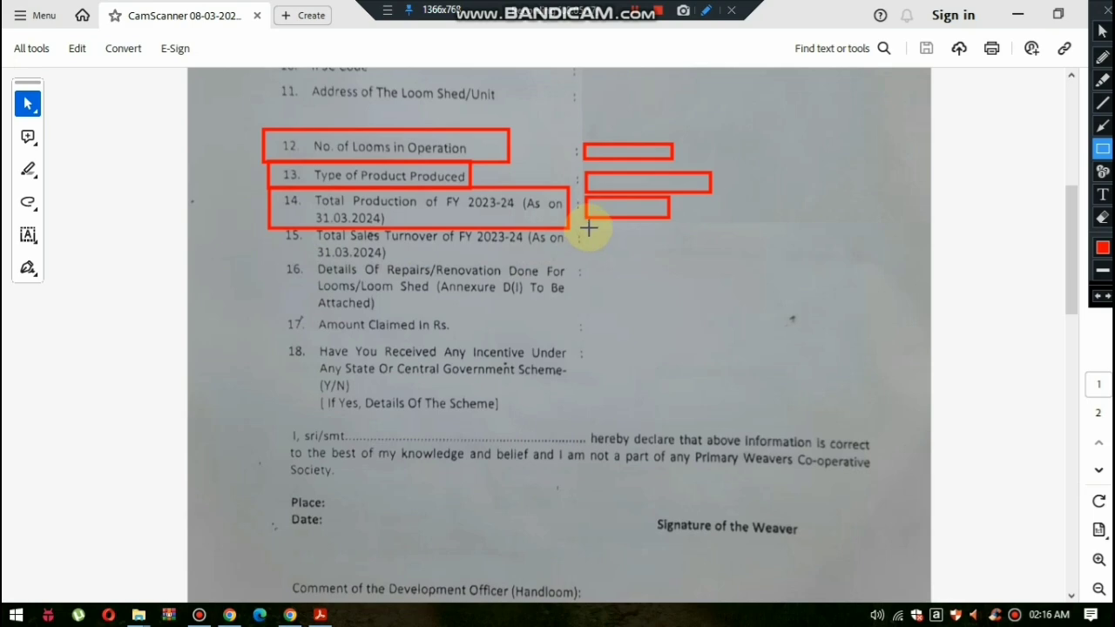
- Box the answer space of item 15, Total Sales Turnover, and item 16, Details Of Repairs/Renovation, with its answer space in red
left_click_drag(589, 228, 601, 243)
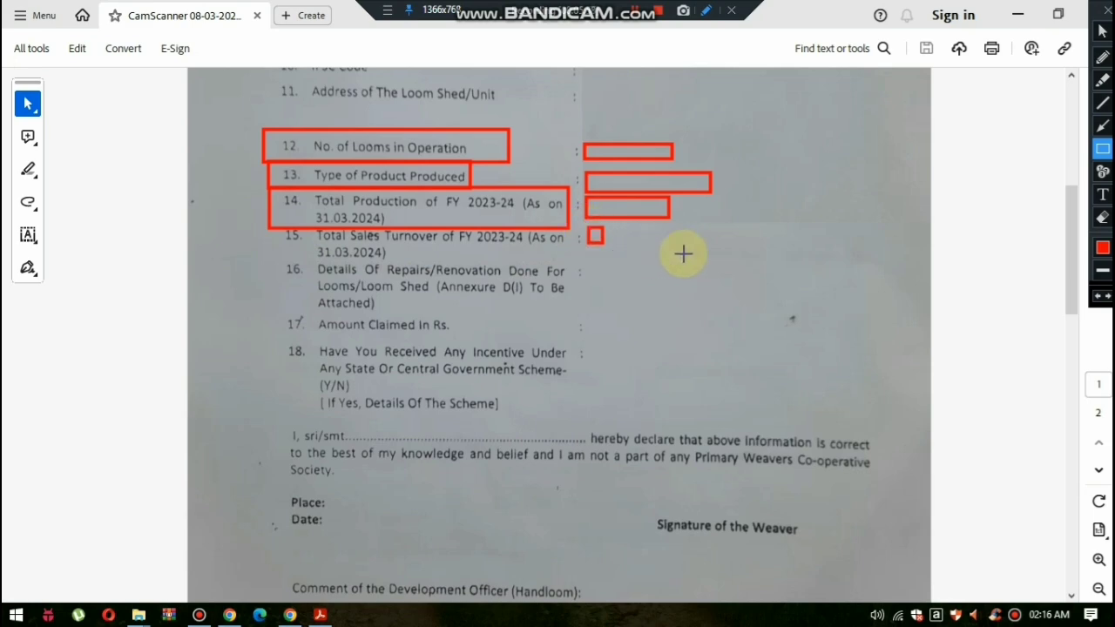
left_click_drag(697, 254, 748, 251)
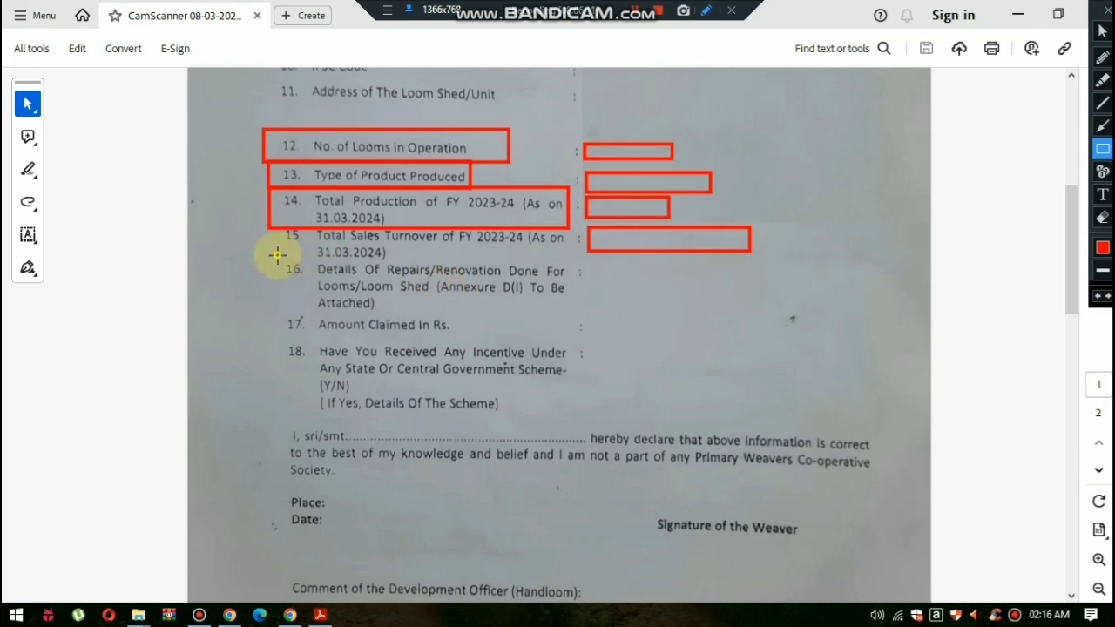
mouse_move(277, 255)
left_mouse_down()
mouse_move(327, 311)
mouse_move(397, 312)
left_mouse_up()
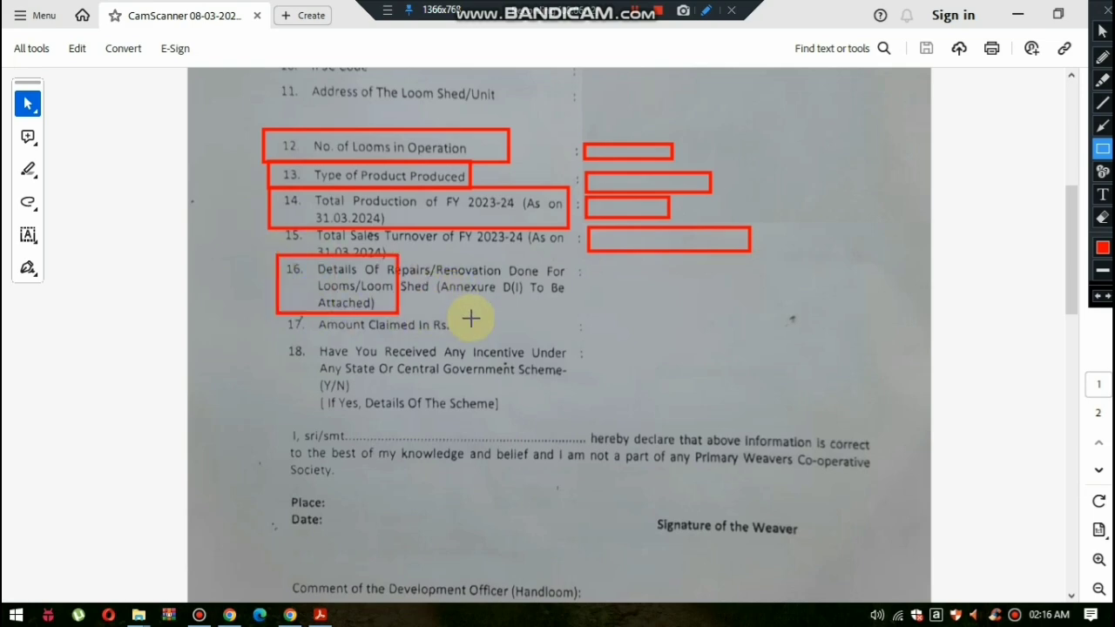
left_click_drag(471, 318, 565, 318)
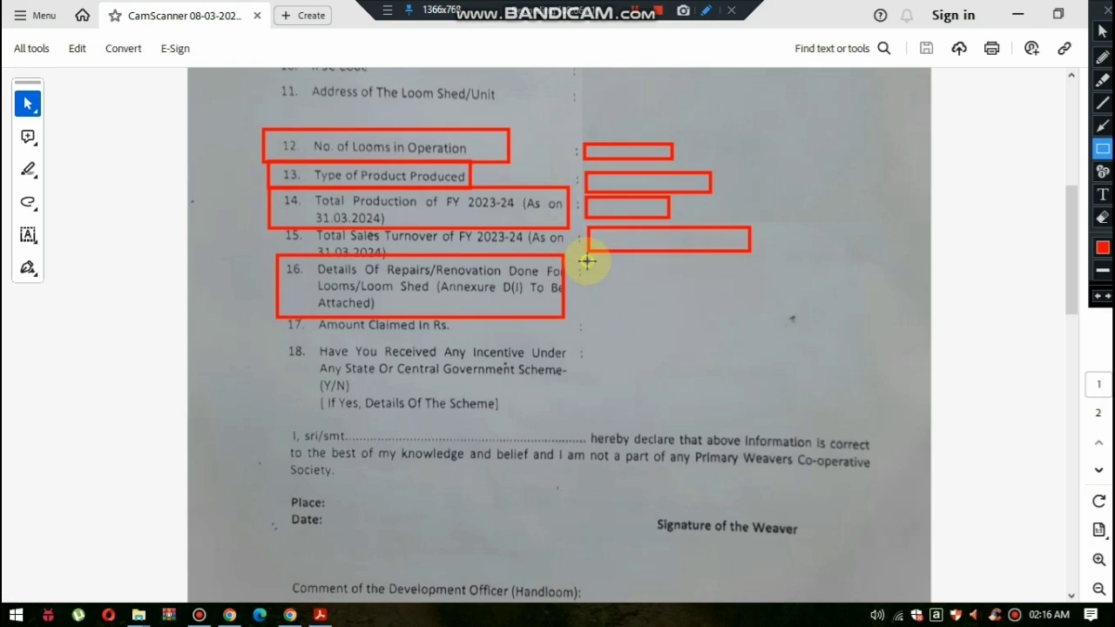
left_click_drag(585, 262, 668, 288)
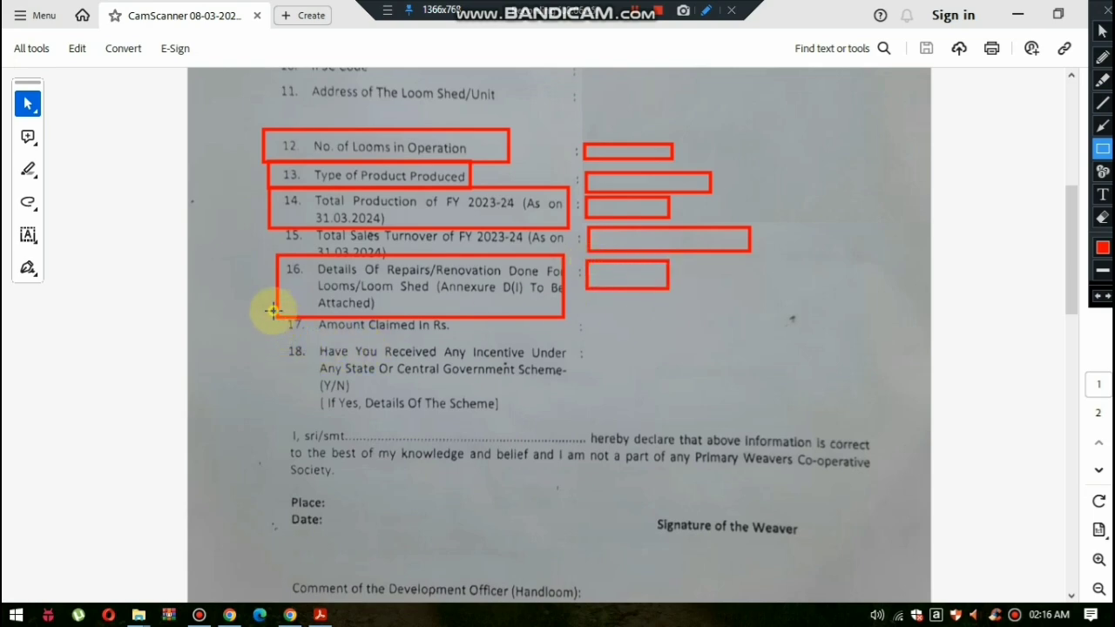
- Mark item 17, Amount Claimed In Rs., with its answer space, and item 18's Y/N and scheme details answer spaces in red
left_click_drag(272, 310, 482, 337)
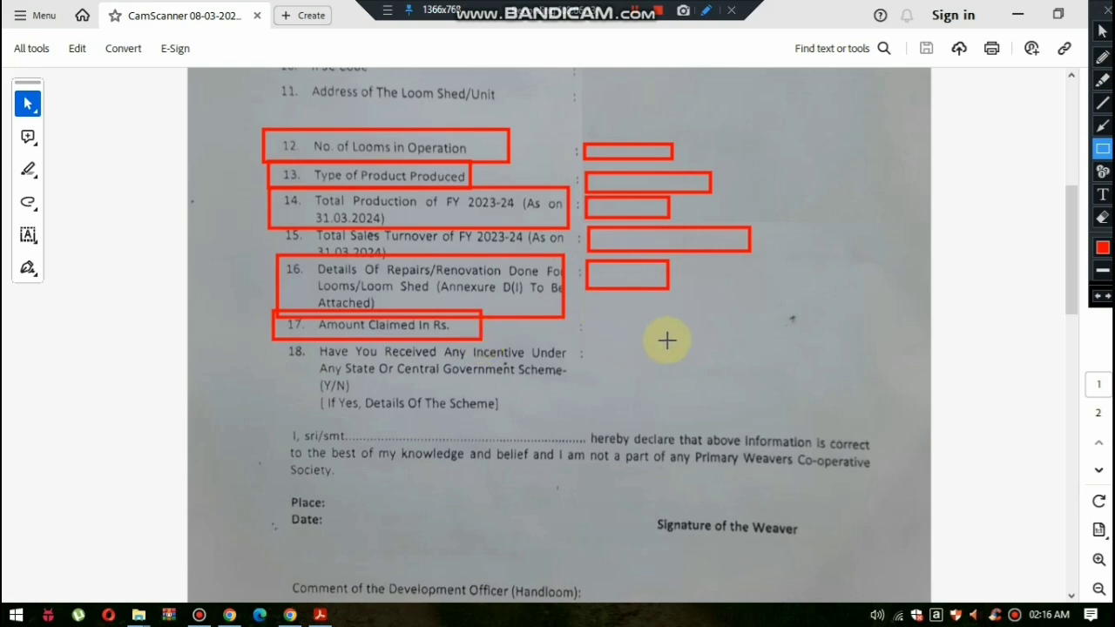
left_click_drag(594, 313, 714, 339)
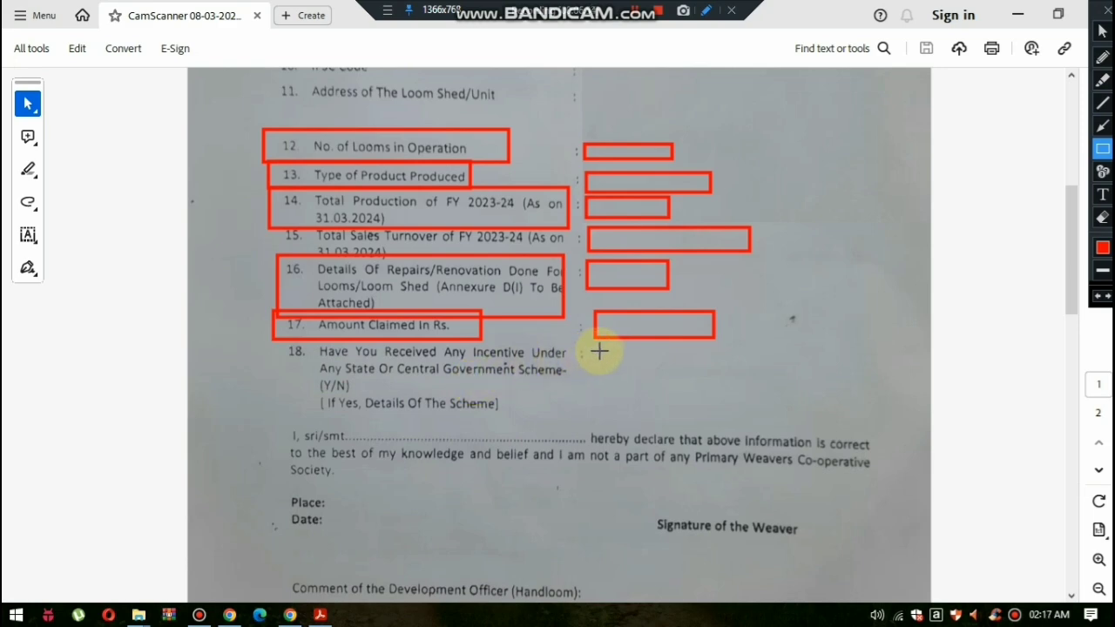
left_click_drag(599, 350, 696, 376)
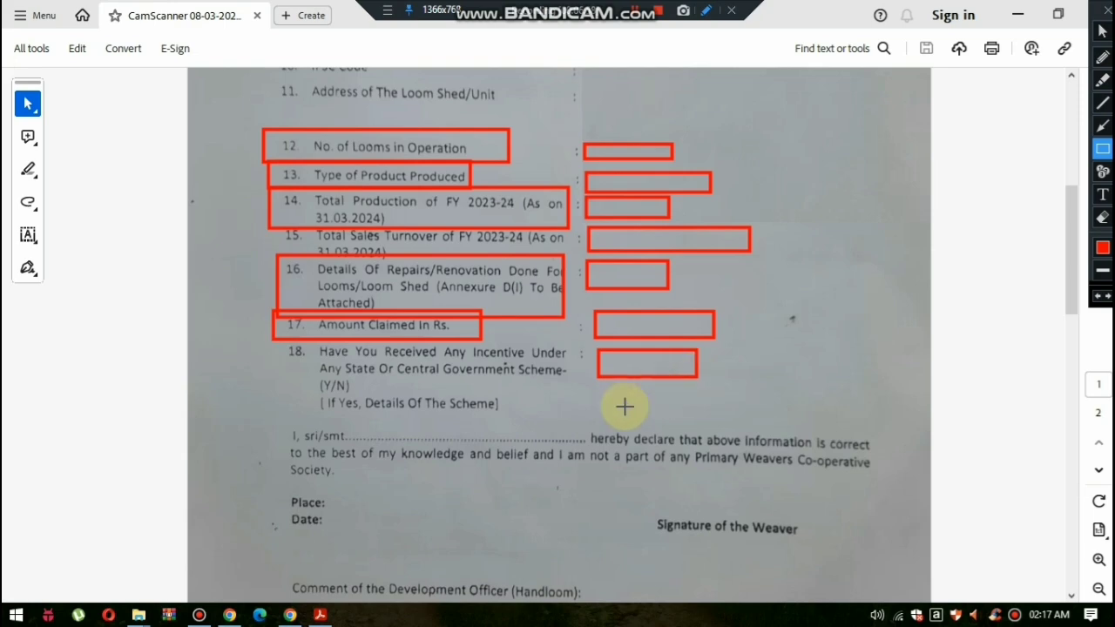
left_click_drag(562, 397, 635, 407)
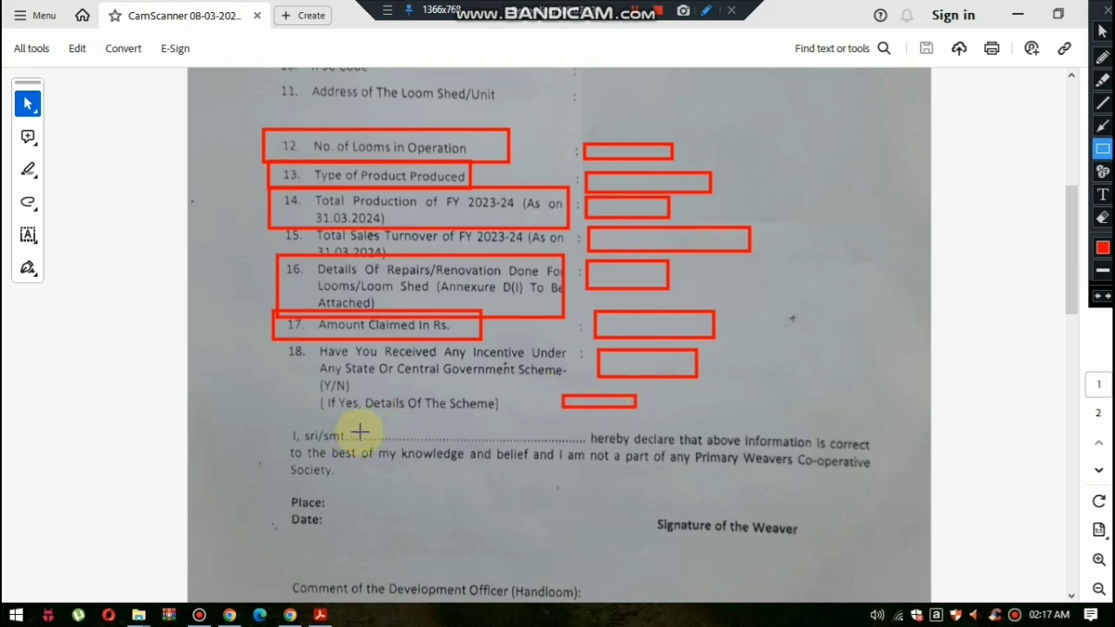
- Draw red rectangles around the declaration's name blank, the Signature of the Weaver label and signing space, and the weaver's Place and Date spaces
left_click_drag(359, 422, 555, 435)
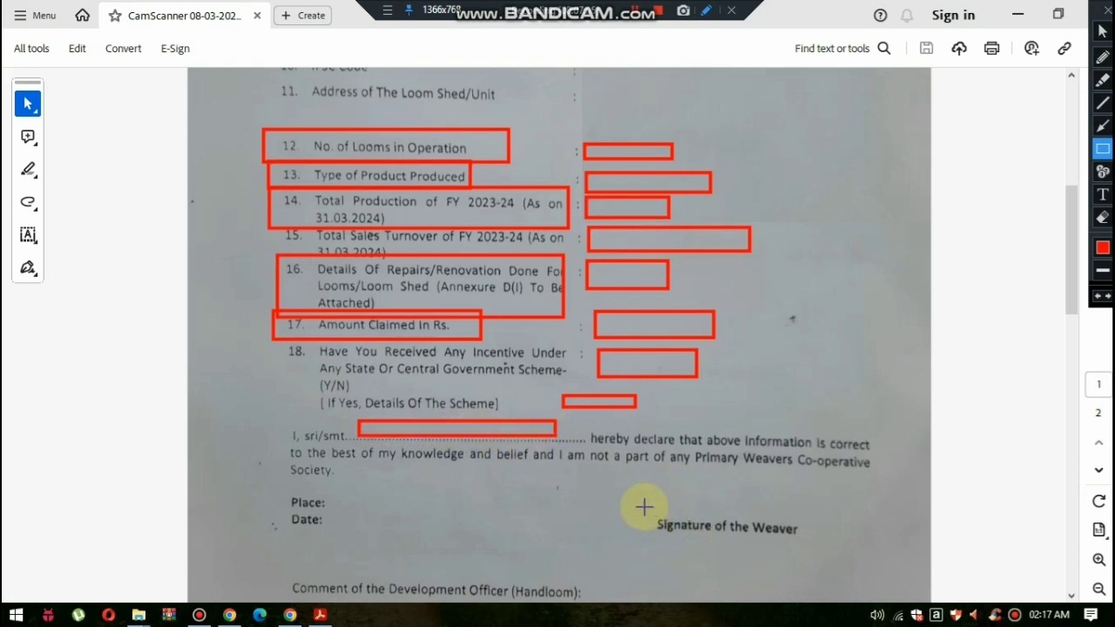
mouse_move(642, 508)
left_mouse_down()
mouse_move(772, 522)
mouse_move(815, 545)
left_mouse_up()
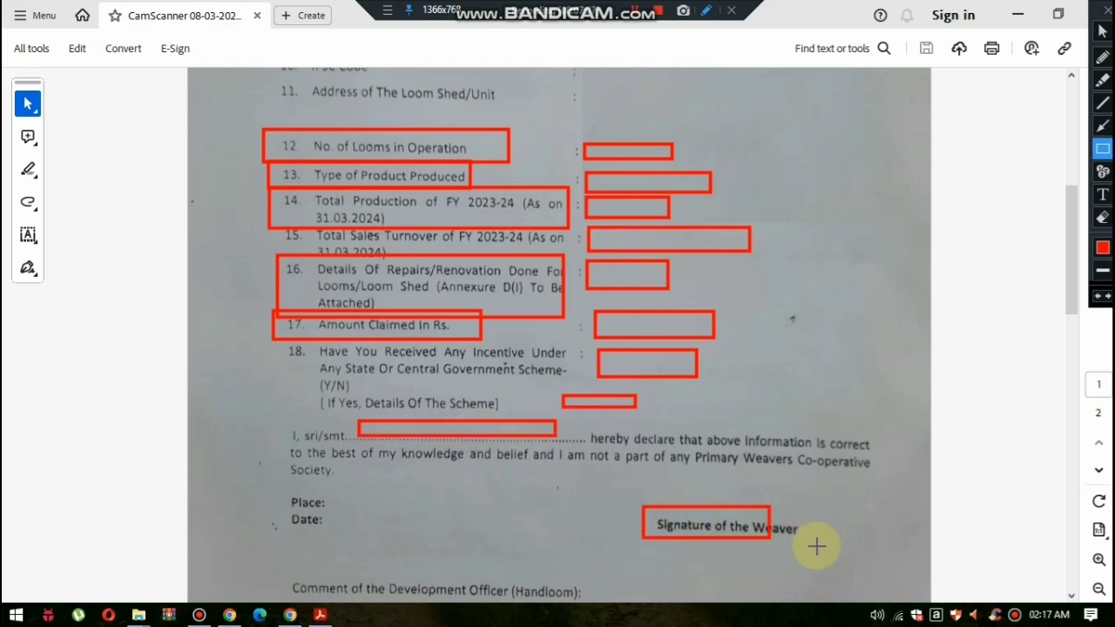
left_click_drag(658, 483, 789, 505)
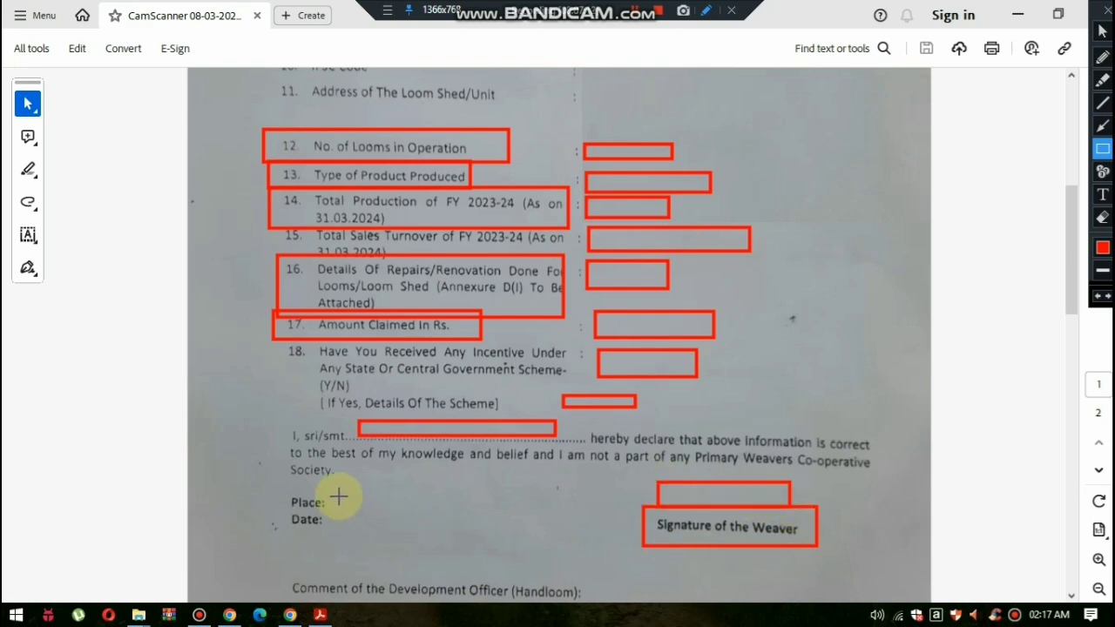
left_click_drag(331, 494, 398, 507)
left_click_drag(331, 514, 415, 528)
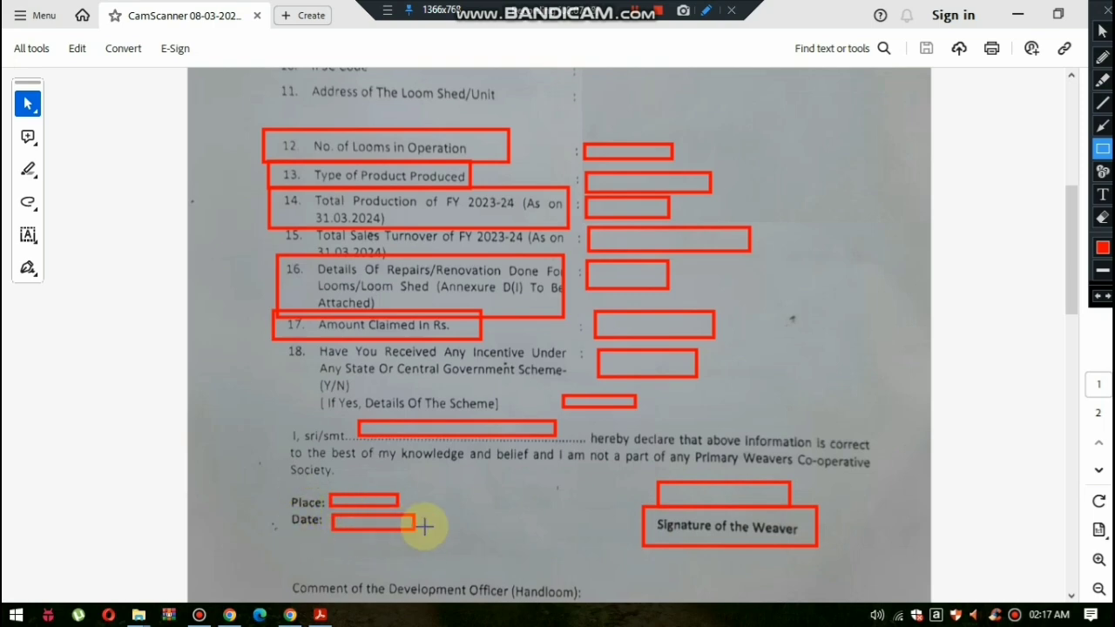
- Erase all red rectangles from the first page of the form and return to the normal pointer
left_click(1102, 217)
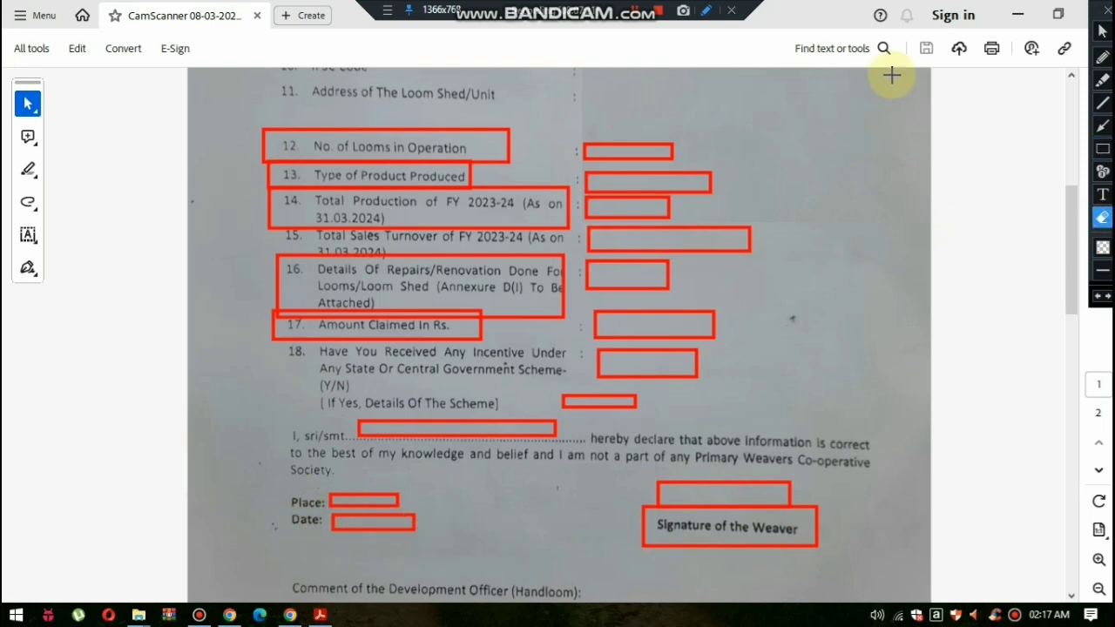
left_click_drag(890, 75, 893, 353)
mouse_move(860, 620)
left_mouse_down()
mouse_move(865, 600)
mouse_move(432, 478)
left_mouse_up()
left_click(1102, 31)
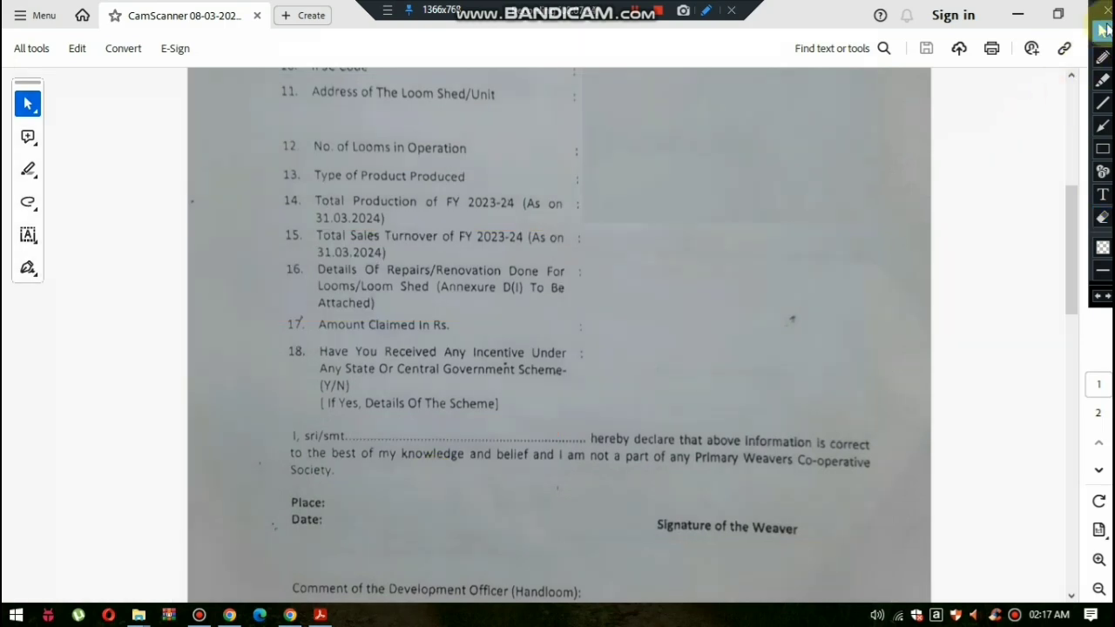
- On Annexure D(I), outline the Name of the Weaver and Address answer spaces and item 3, No. of looms, with its answer space in red
scroll(895, 298, "down", 2)
scroll(896, 311, "down", 5)
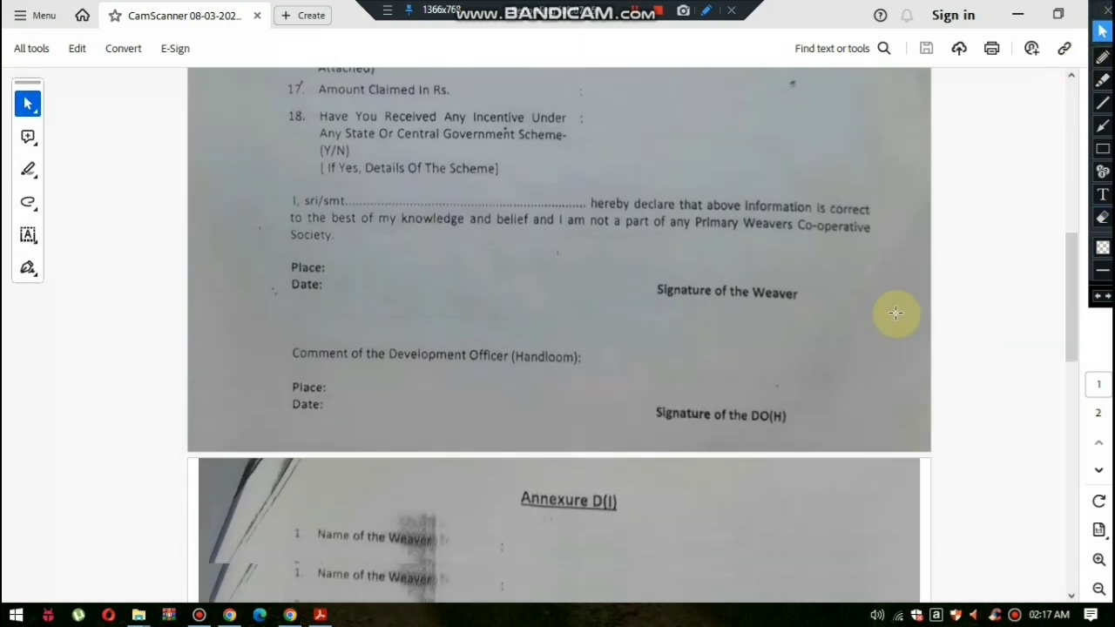
scroll(892, 314, "down", 1)
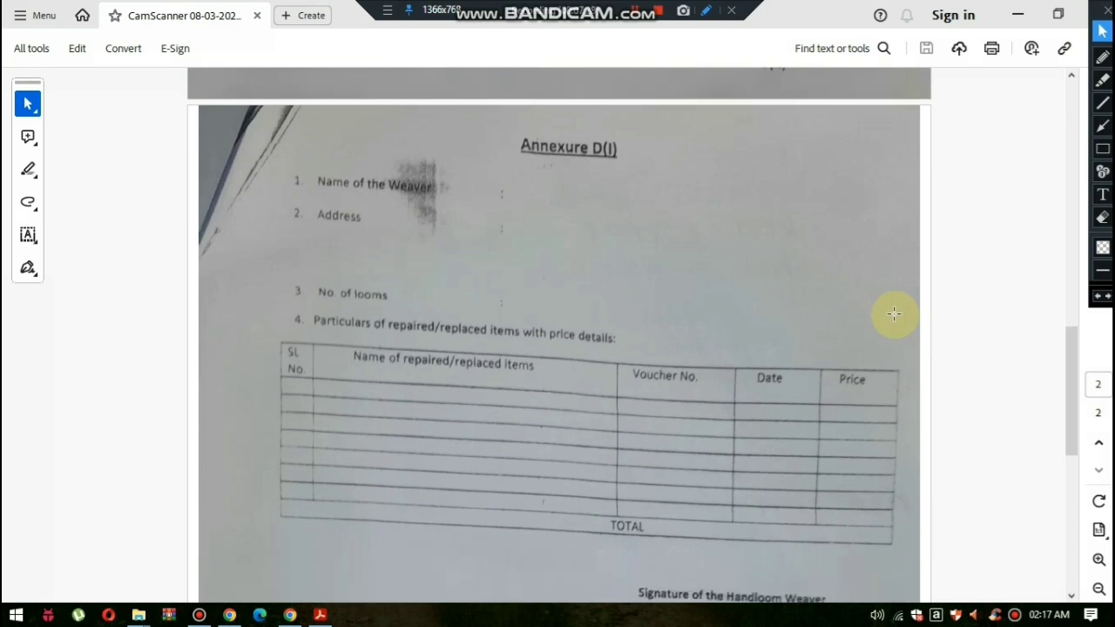
scroll(890, 313, "down", 1)
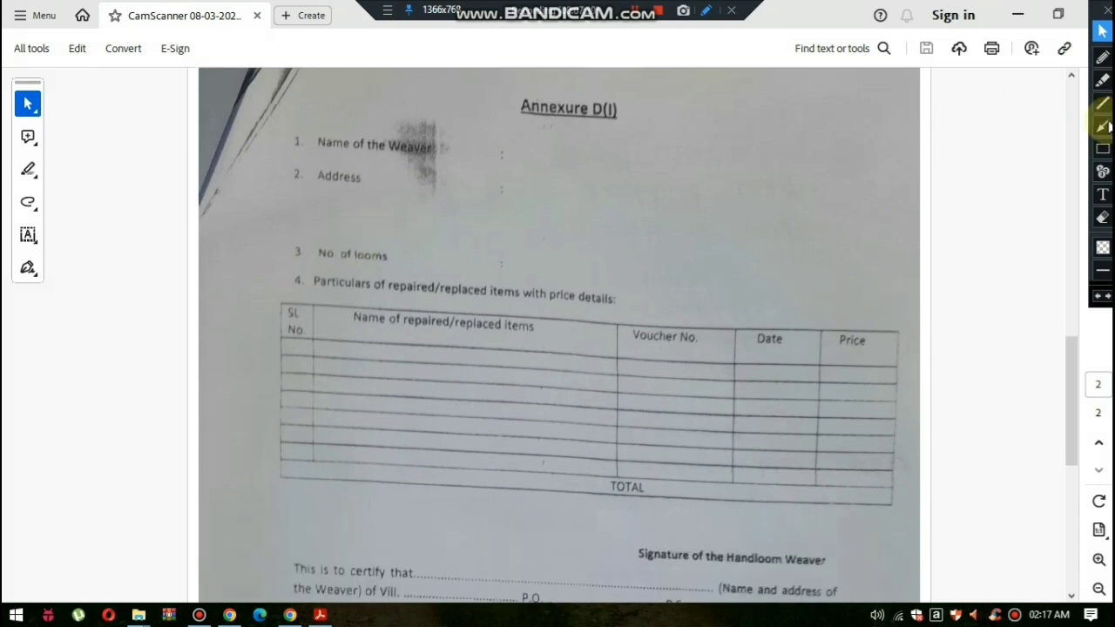
left_click(1102, 148)
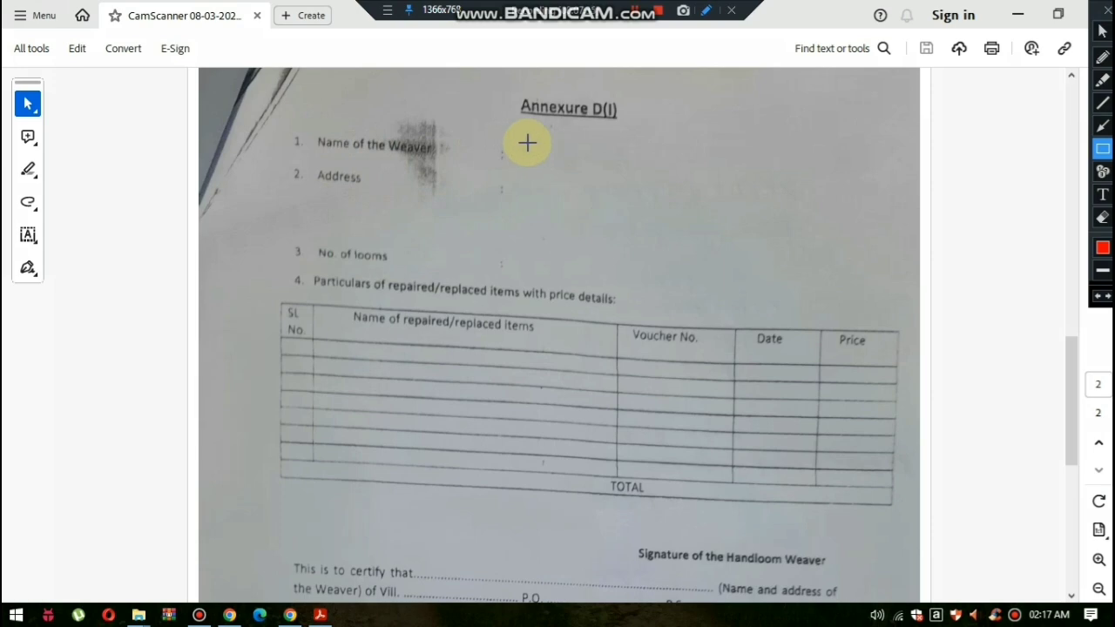
mouse_move(527, 142)
left_mouse_down()
mouse_move(540, 159)
mouse_move(602, 163)
left_mouse_up()
left_click_drag(688, 165, 712, 166)
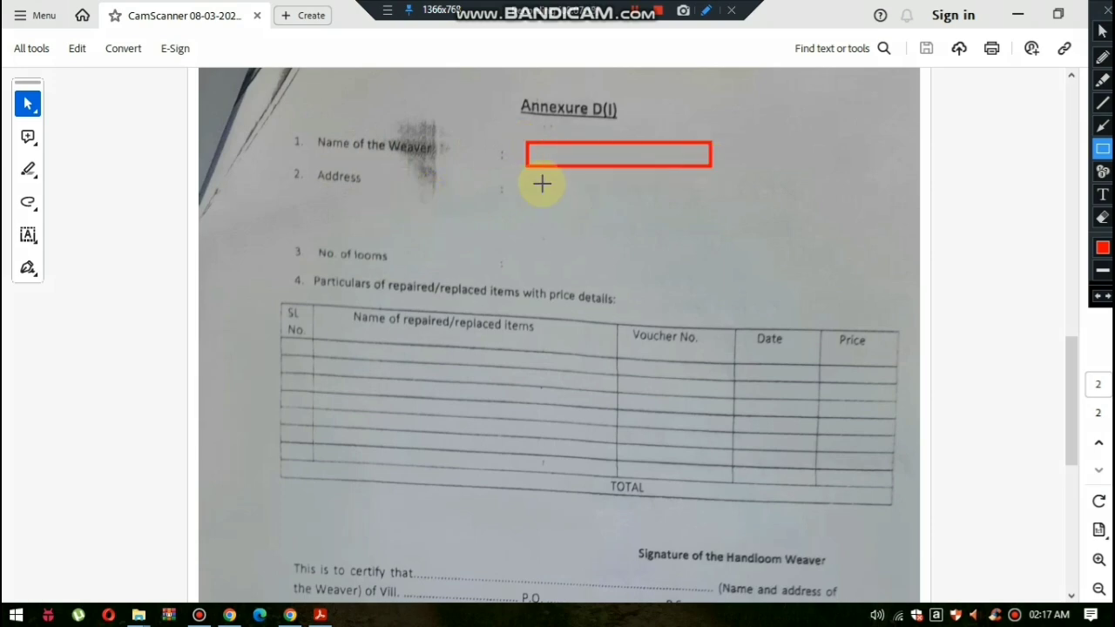
mouse_move(527, 181)
left_mouse_down()
mouse_move(580, 200)
mouse_move(700, 200)
left_mouse_up()
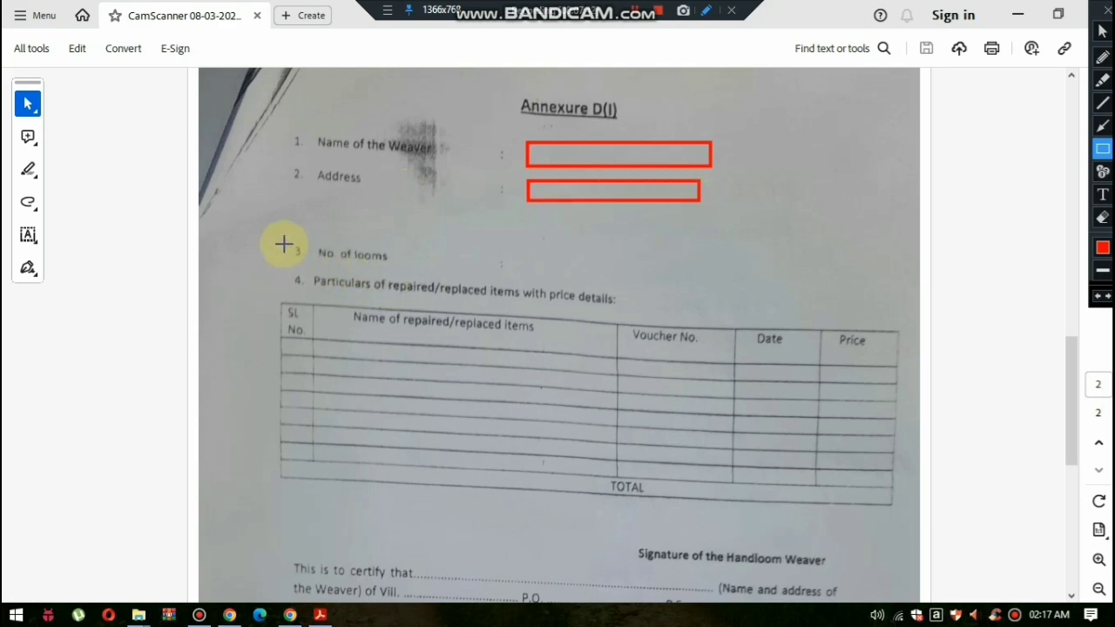
left_click_drag(282, 238, 331, 264)
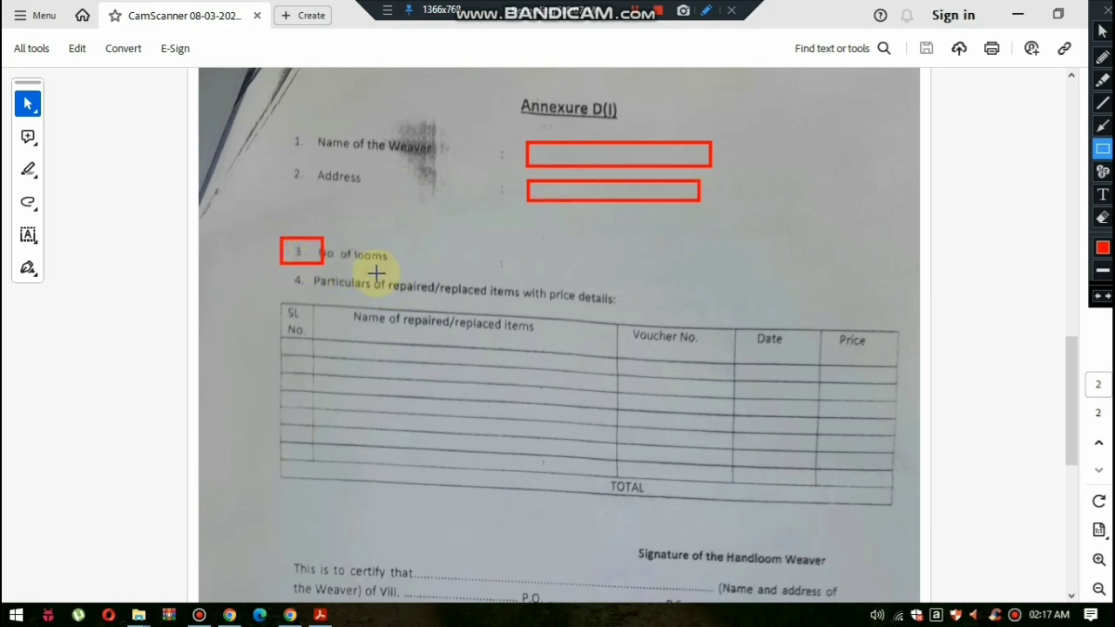
left_click_drag(416, 275, 521, 260)
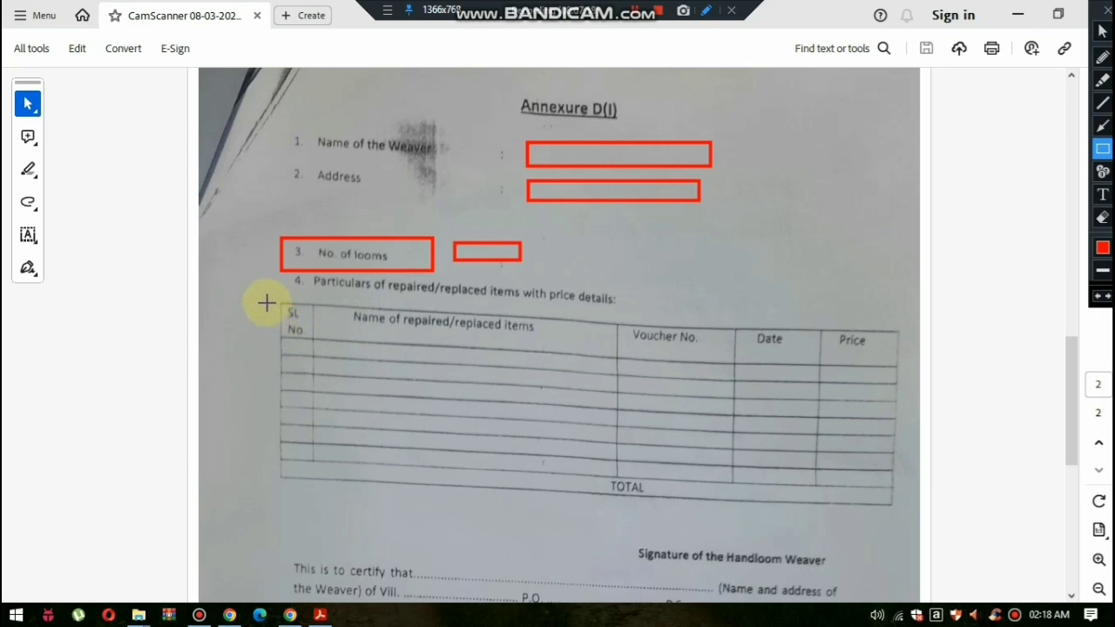
- Frame the repaired/replaced items table in red and box its first-entry spaces for Sl. No., item name, Voucher No., Date and Price
mouse_move(263, 294)
left_mouse_down()
mouse_move(267, 360)
mouse_move(329, 465)
mouse_move(388, 507)
mouse_move(467, 515)
mouse_move(485, 532)
mouse_move(590, 515)
mouse_move(910, 525)
mouse_move(901, 528)
left_mouse_up()
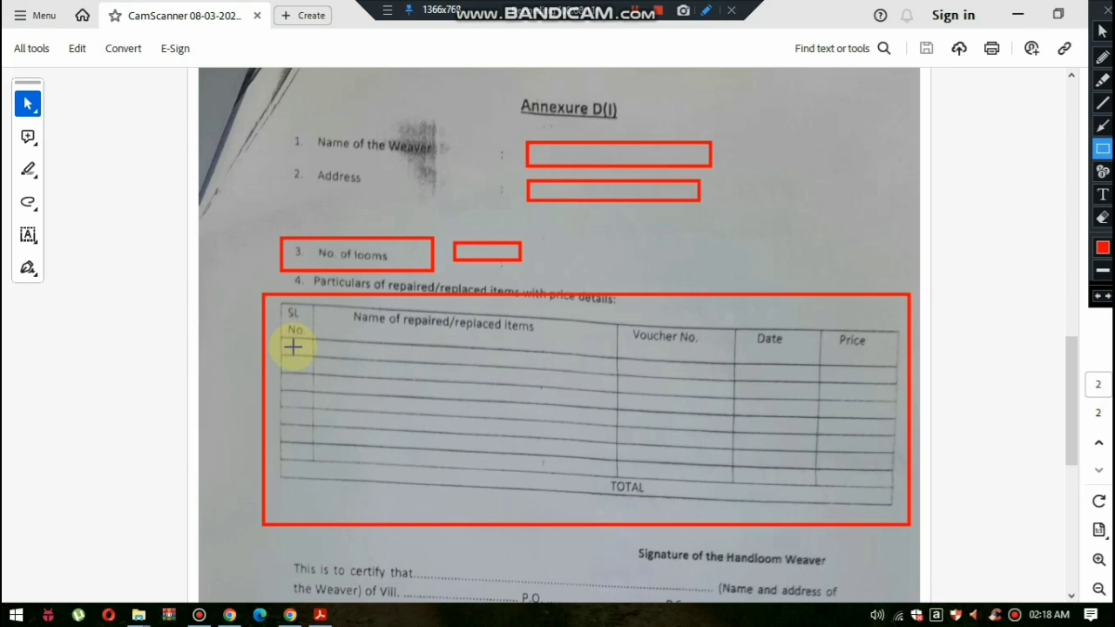
left_click_drag(290, 345, 300, 353)
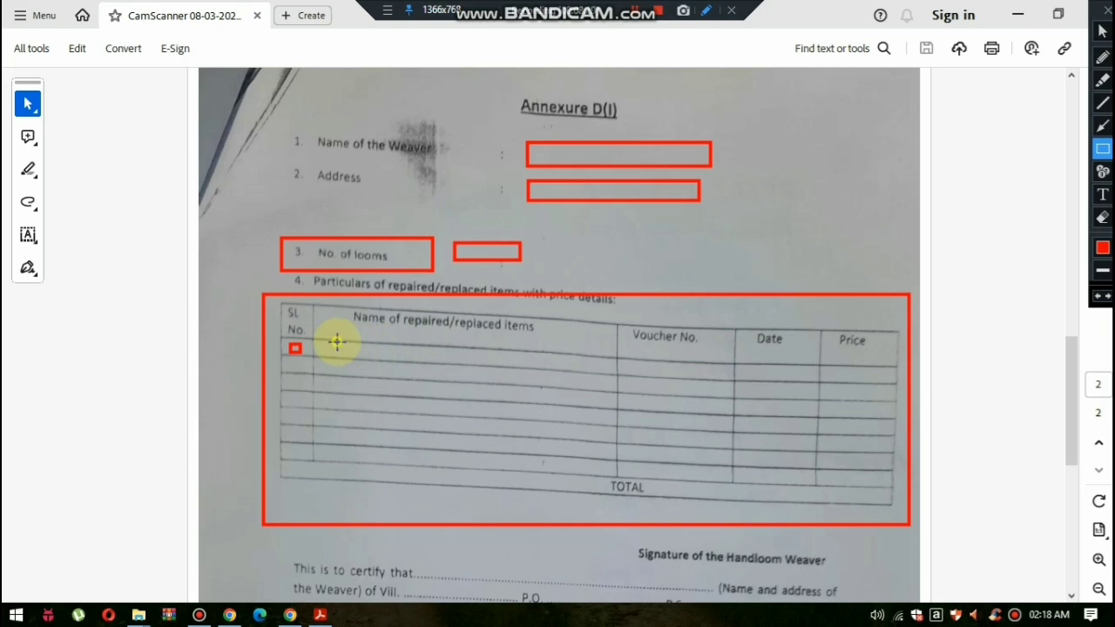
left_click_drag(336, 342, 401, 358)
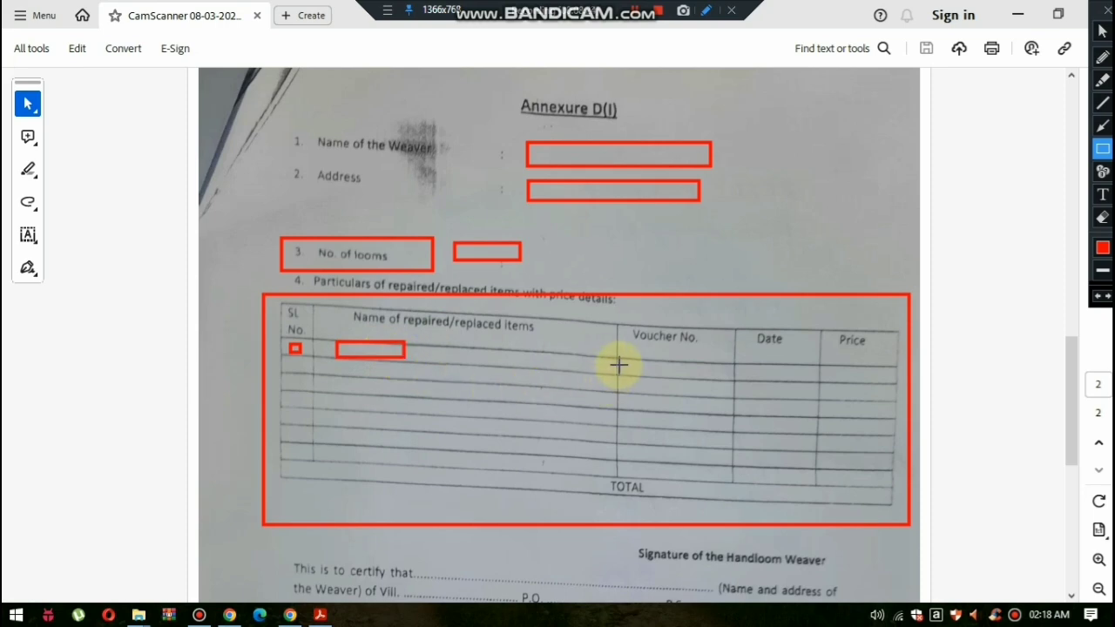
left_click_drag(632, 360, 688, 377)
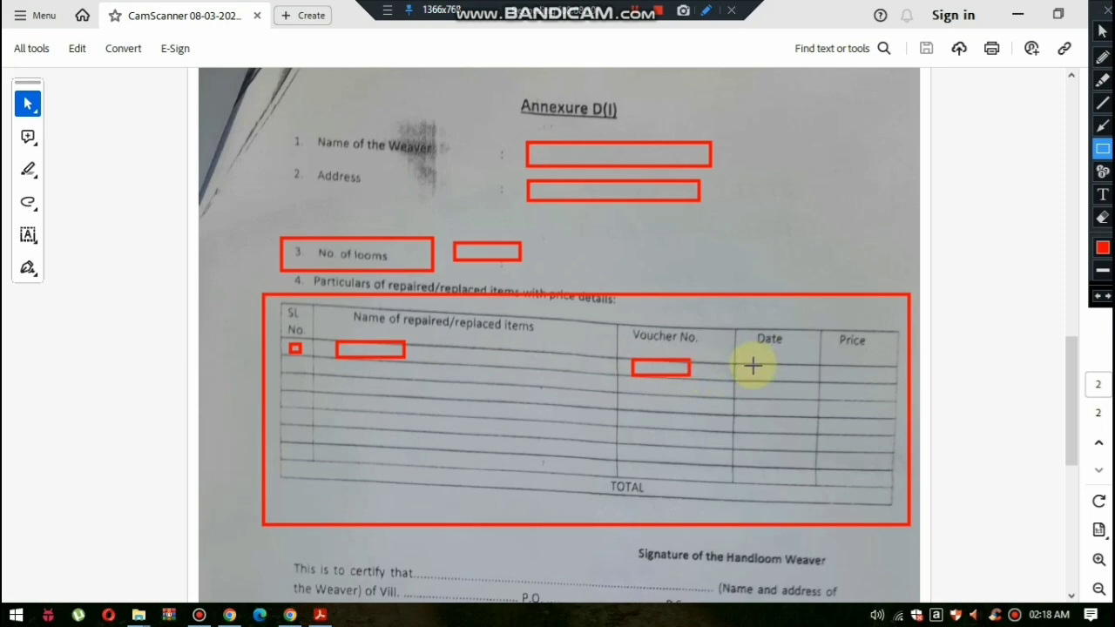
left_click_drag(752, 366, 803, 378)
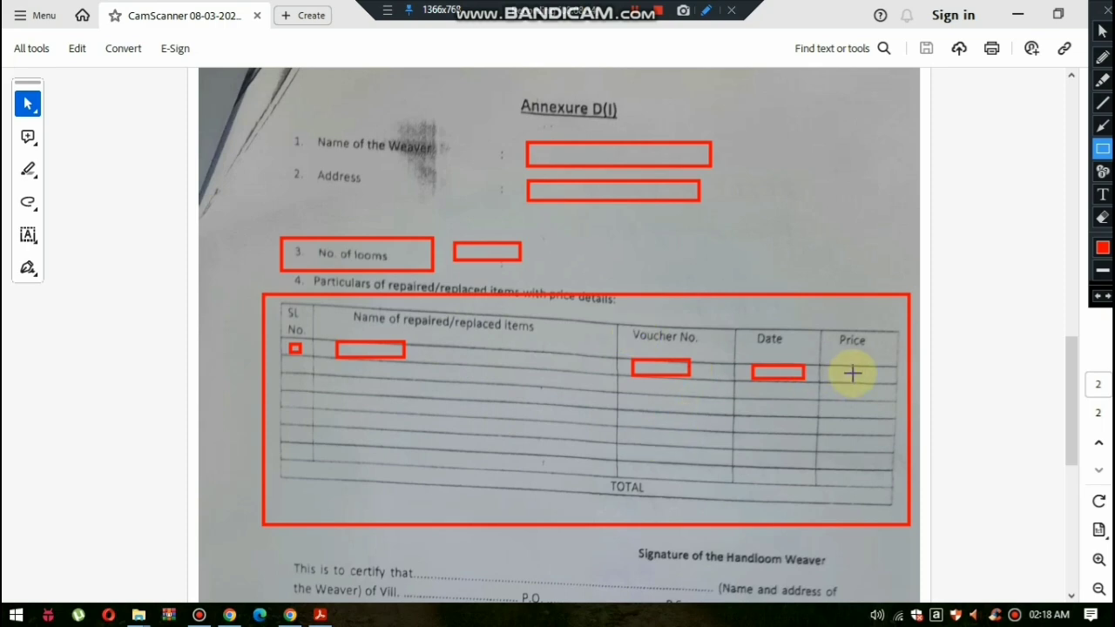
left_click_drag(835, 364, 861, 377)
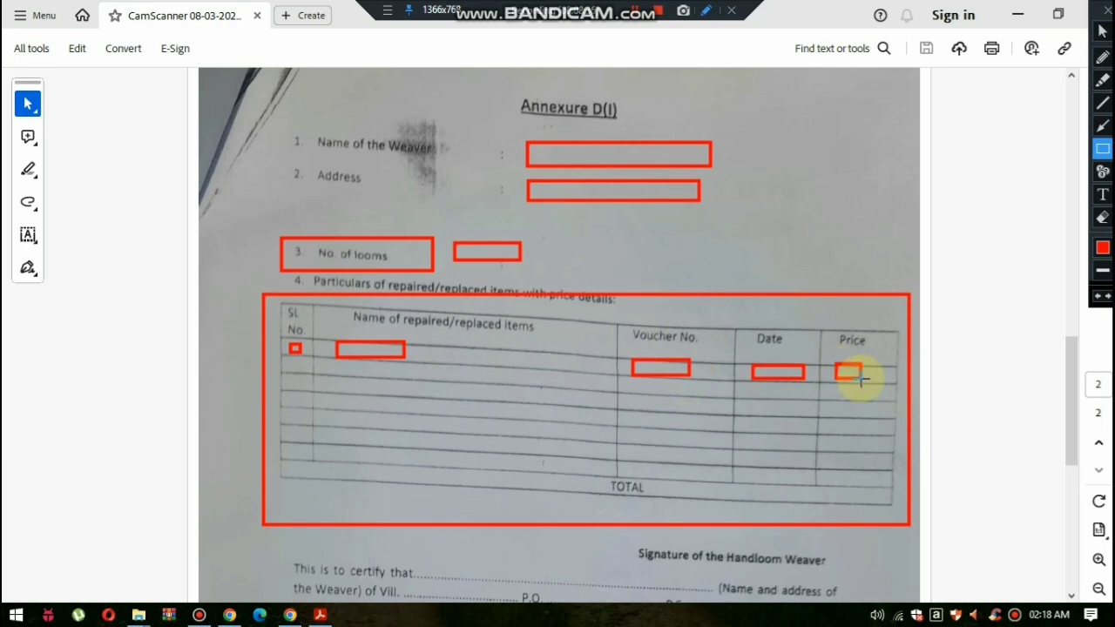
- Box further entry spaces for Sl. No., item name, Voucher No., Date and Price, plus the price space of the TOTAL row, in red
left_click_drag(297, 364, 406, 379)
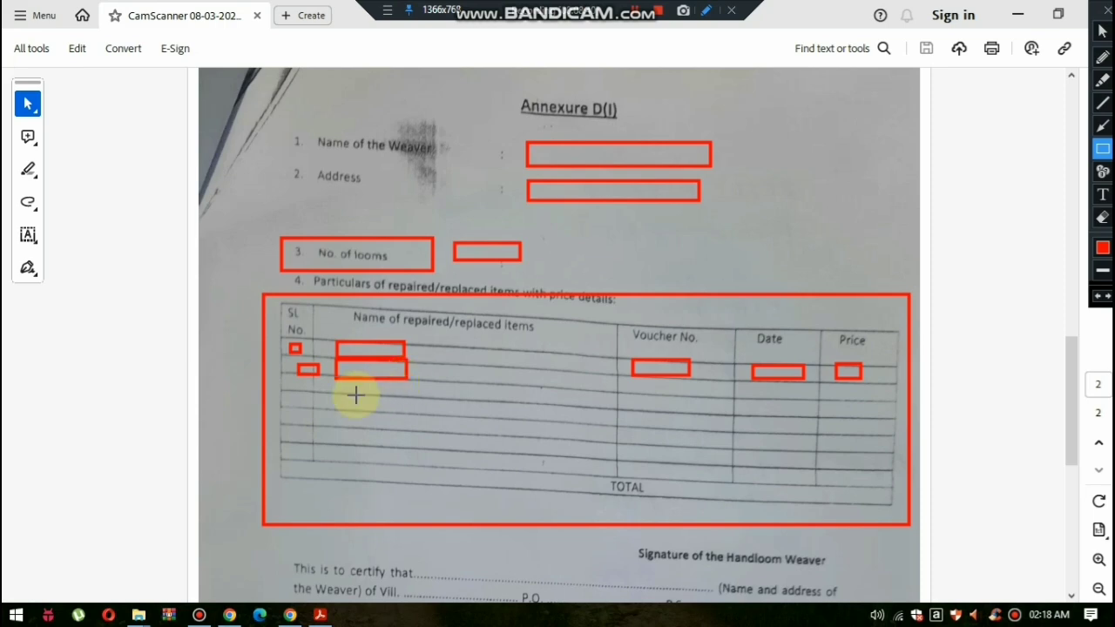
left_click_drag(297, 385, 394, 402)
left_click_drag(646, 387, 685, 411)
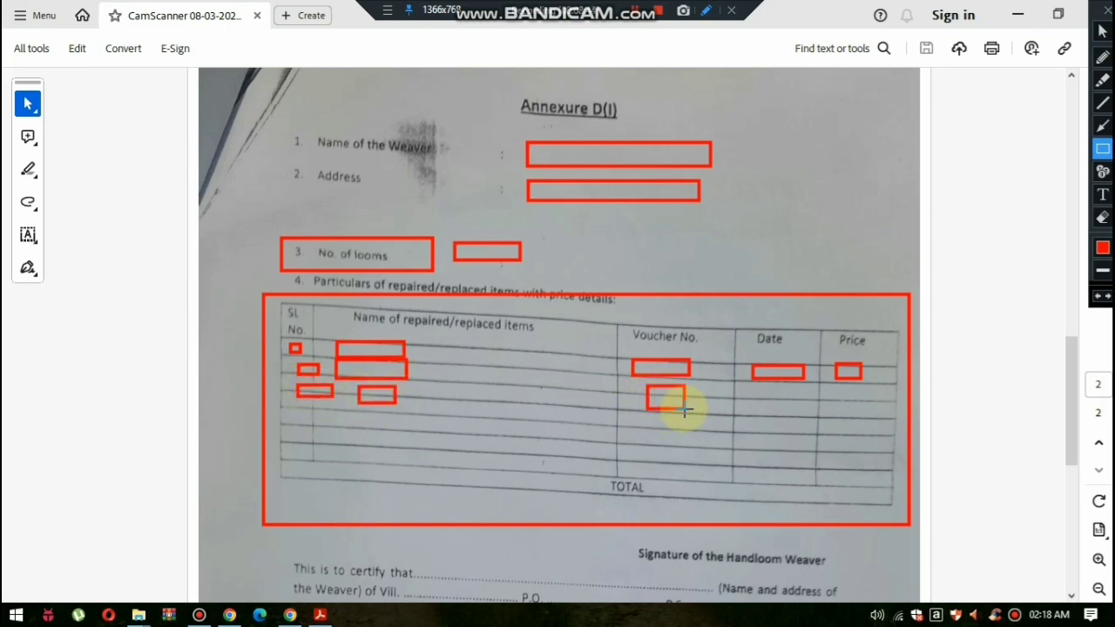
left_click_drag(766, 391, 866, 414)
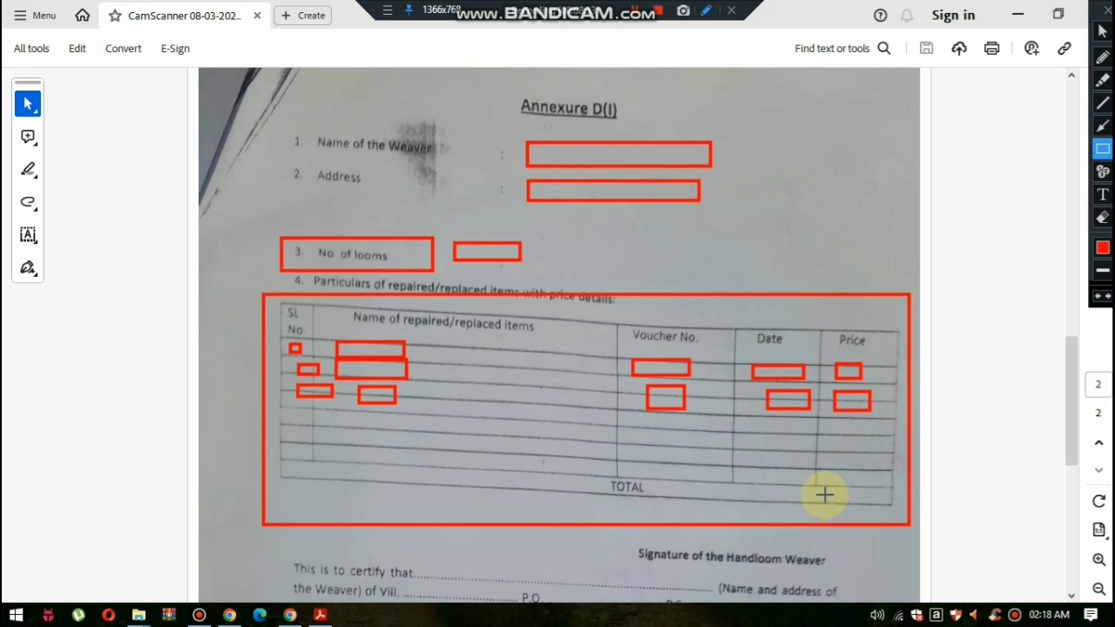
left_click_drag(823, 488, 876, 501)
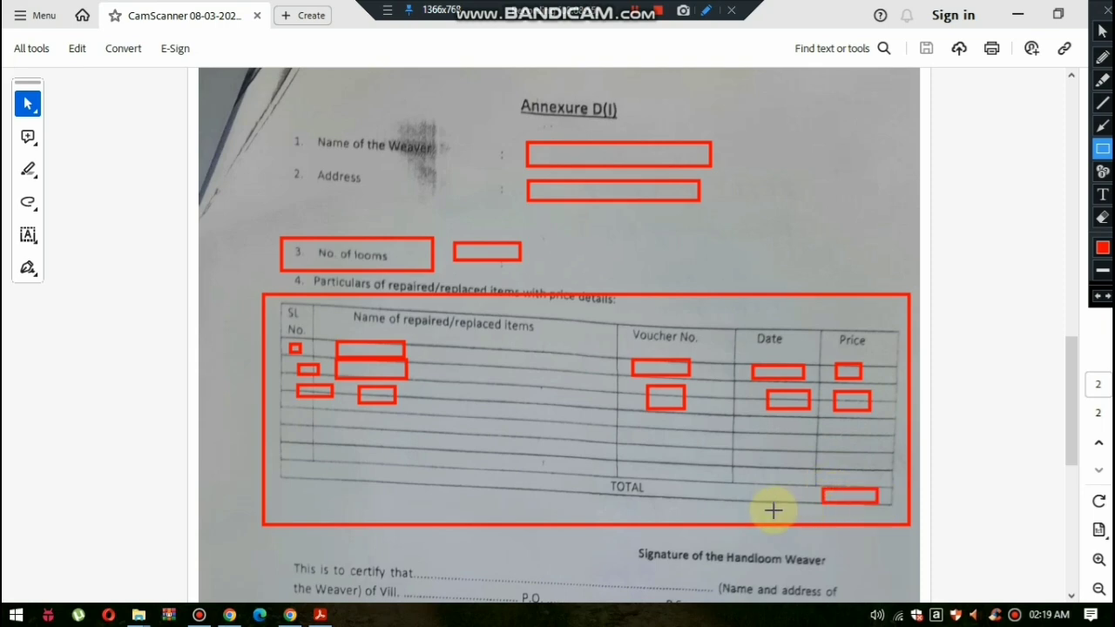
- Erase all red rectangles from Annexure D(I) and return to the normal pointer
left_click(1101, 218)
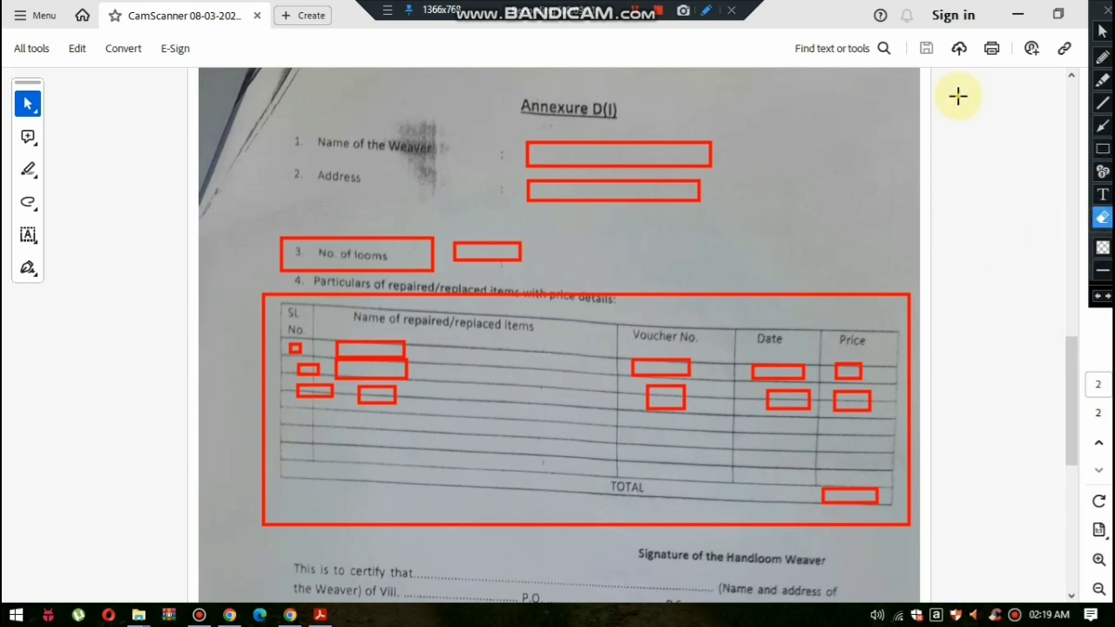
mouse_move(957, 96)
left_mouse_down()
mouse_move(962, 613)
mouse_move(23, 606)
left_mouse_up()
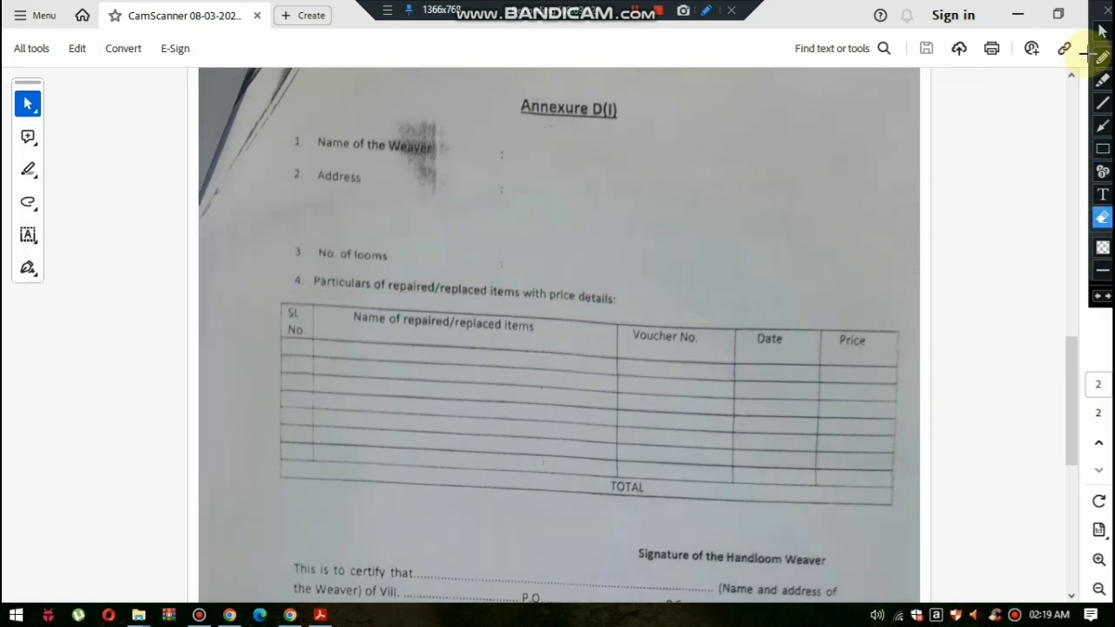
left_click(1101, 32)
- On the first page, outline item 16, Details Of Repairs/Renovation Done For Looms/Loom Shed, and its answer space in red
scroll(765, 328, "up", 2)
scroll(765, 327, "up", 10)
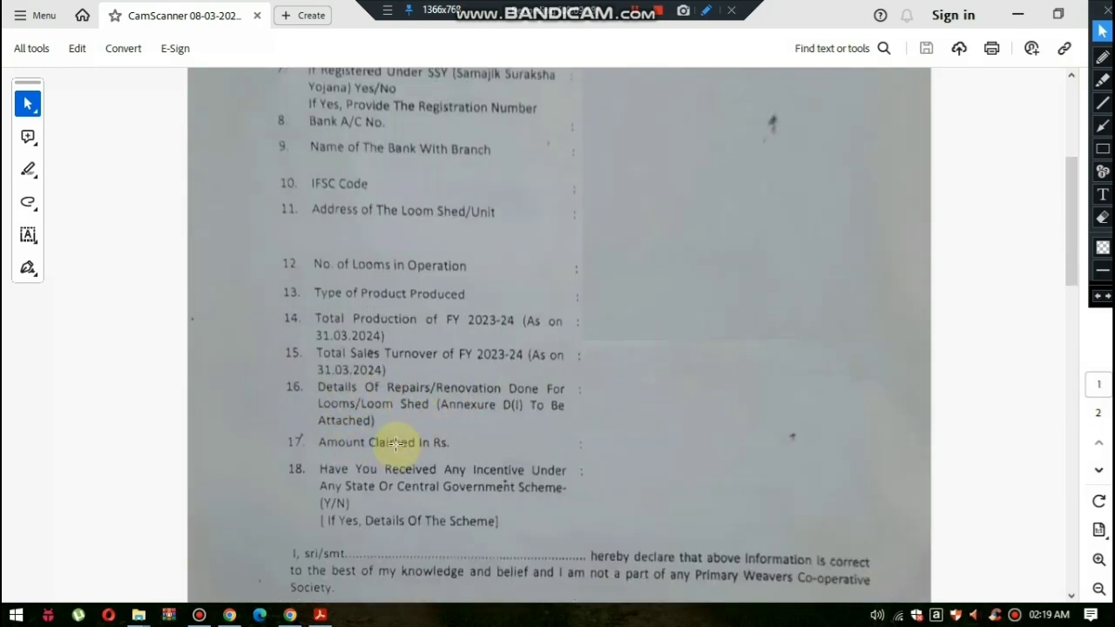
left_click(1099, 151)
mouse_move(273, 372)
left_mouse_down()
mouse_move(305, 435)
mouse_move(356, 449)
left_mouse_up()
left_click_drag(459, 443, 587, 440)
left_click_drag(594, 381, 734, 404)
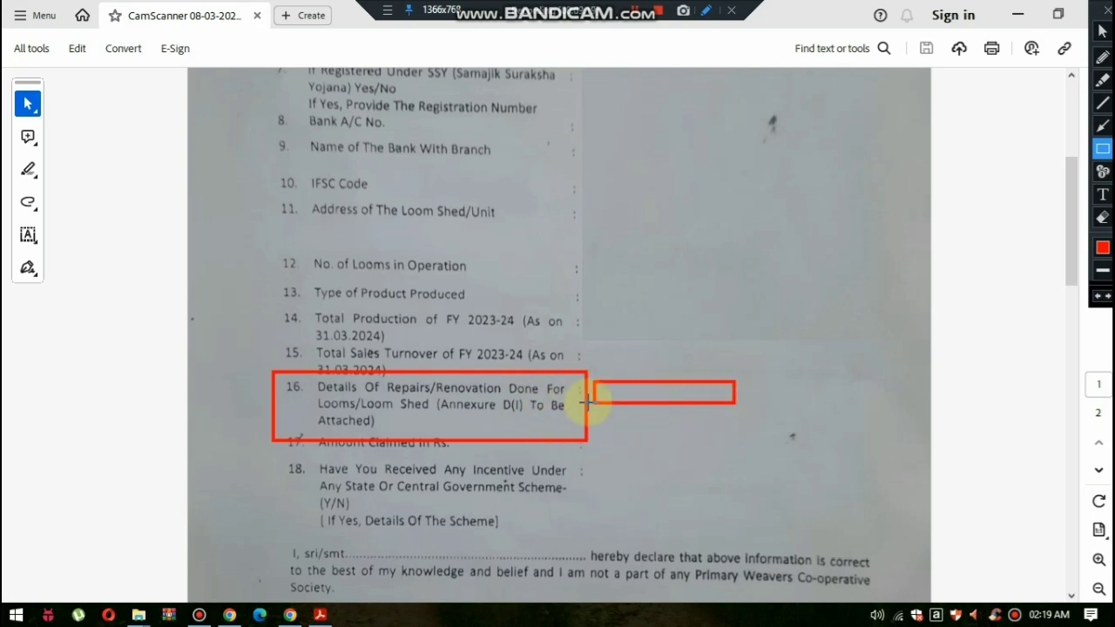
- Erase the red rectangles around item 16 and its answer space and restore the normal pointer
left_click(1102, 217)
left_click_drag(858, 300, 2, 624)
left_click(1102, 30)
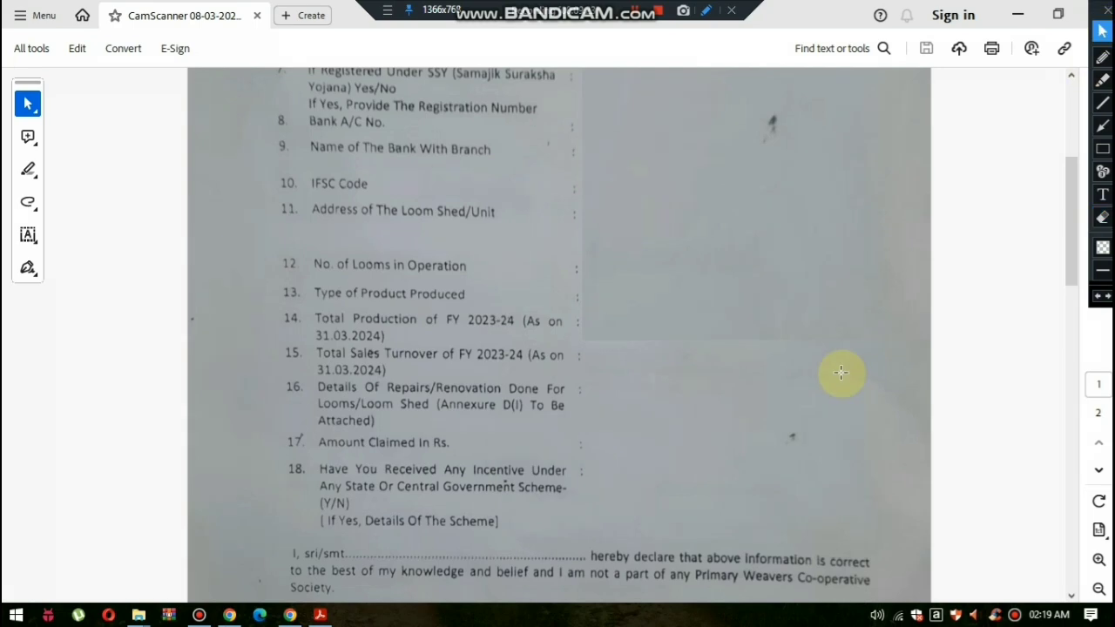
- On Annexure D(I), box the signing space above Signature of the Handloom Weaver in red, then go back to the start of the form
scroll(841, 373, "down", 10)
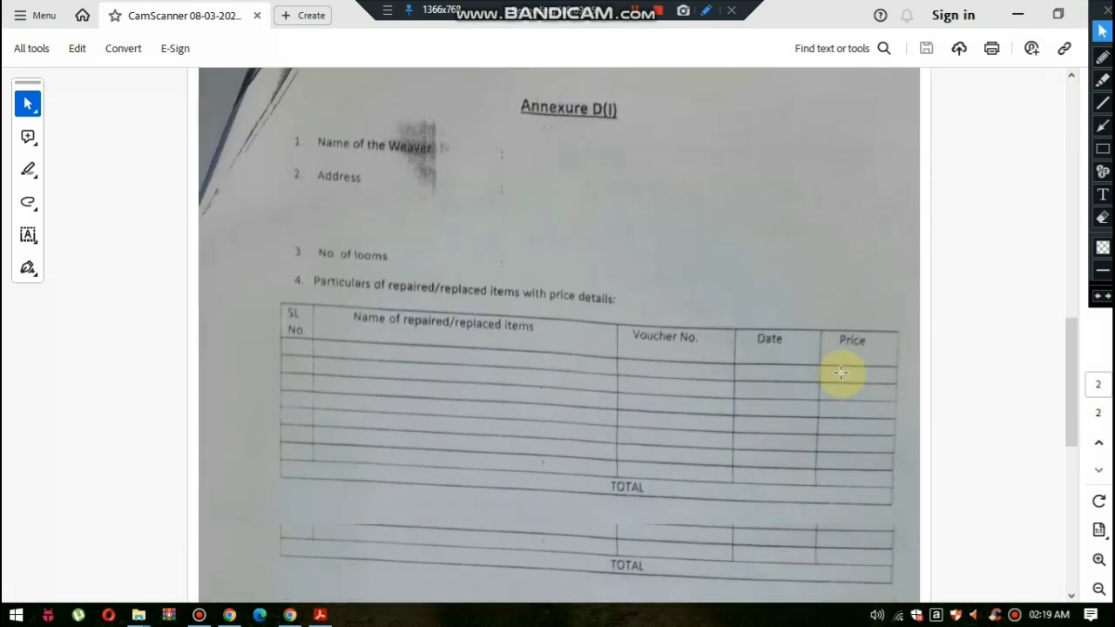
scroll(840, 372, "down", 3)
scroll(840, 373, "down", 3)
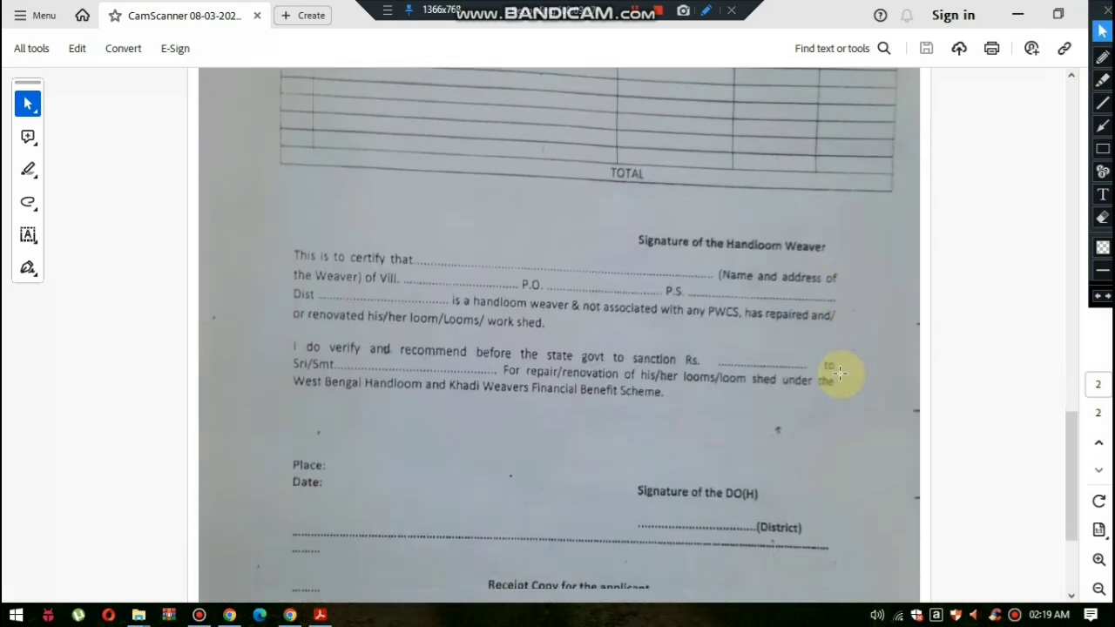
scroll(840, 373, "down", 1)
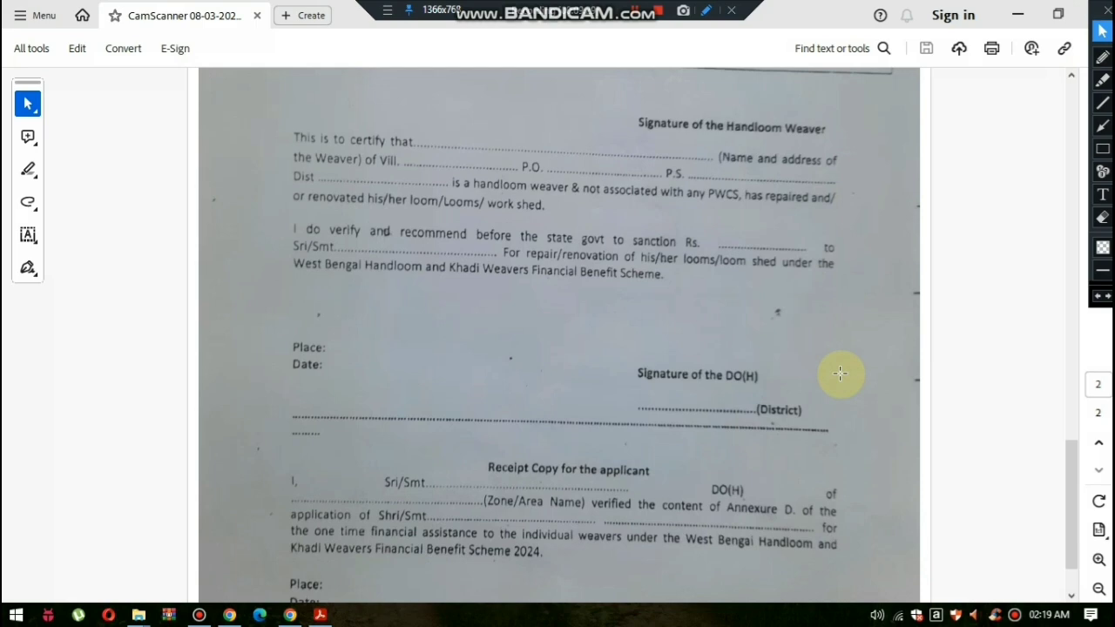
scroll(839, 373, "up", 3)
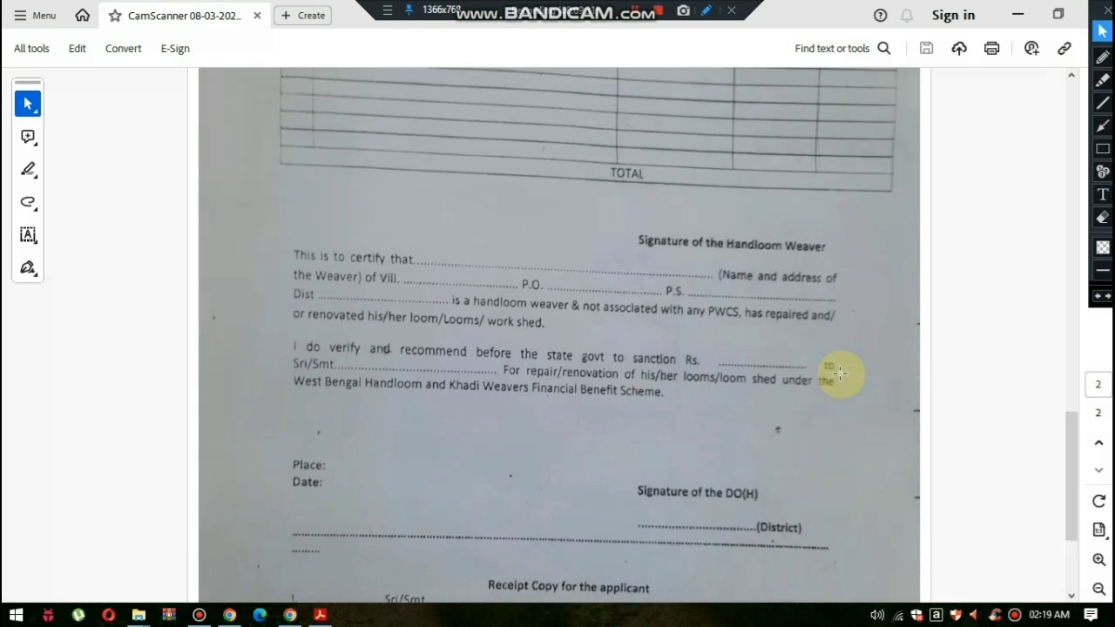
scroll(839, 372, "up", 1)
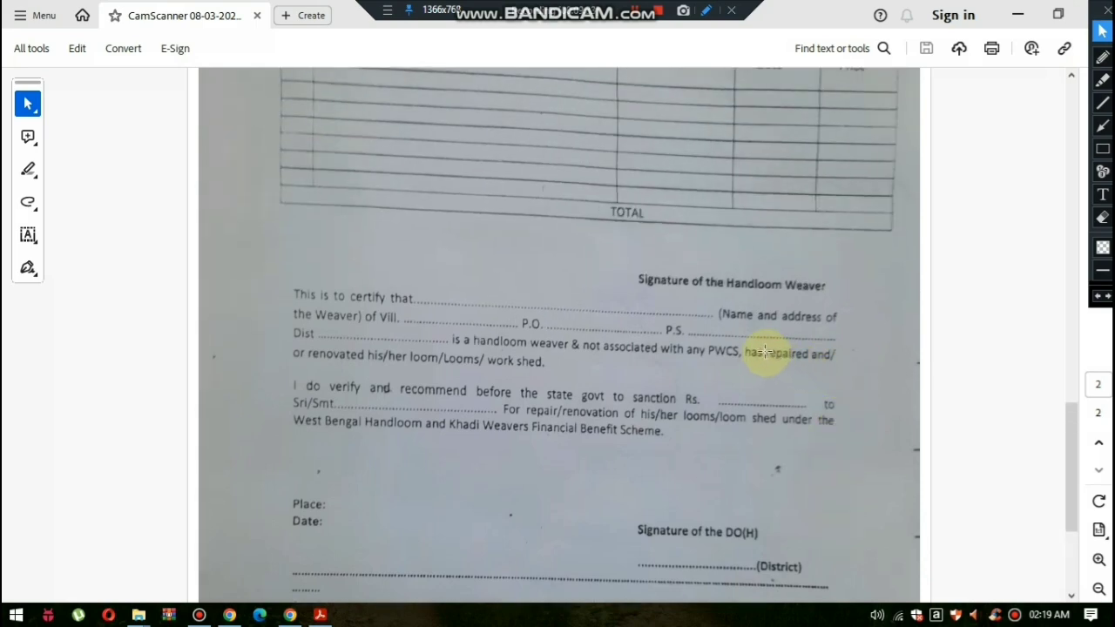
left_click(1103, 148)
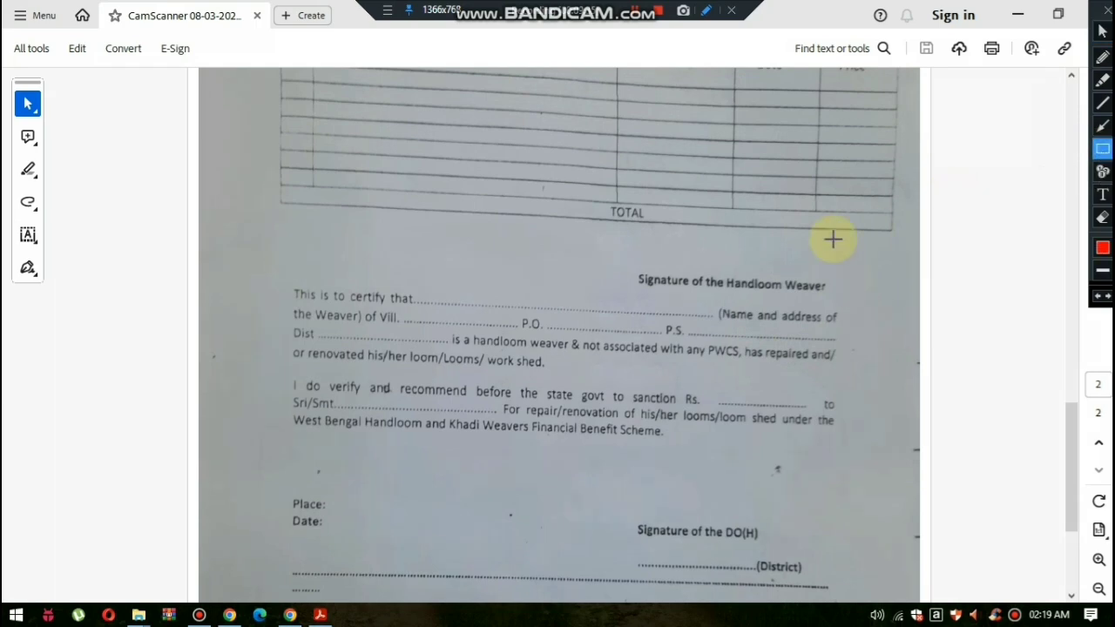
left_click_drag(640, 254, 696, 268)
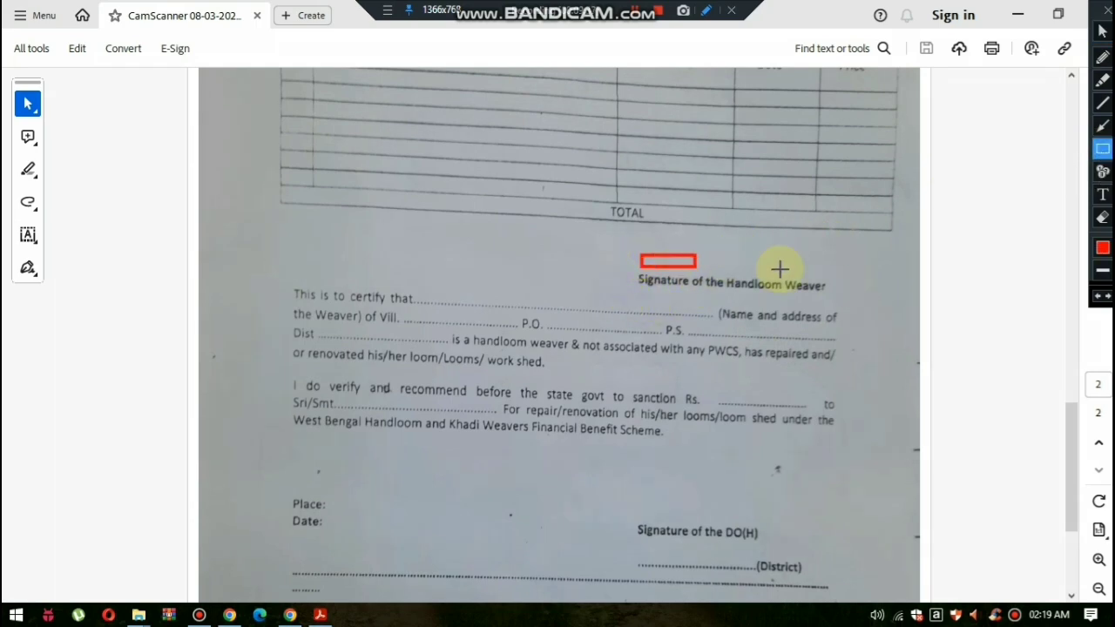
left_click_drag(780, 270, 838, 270)
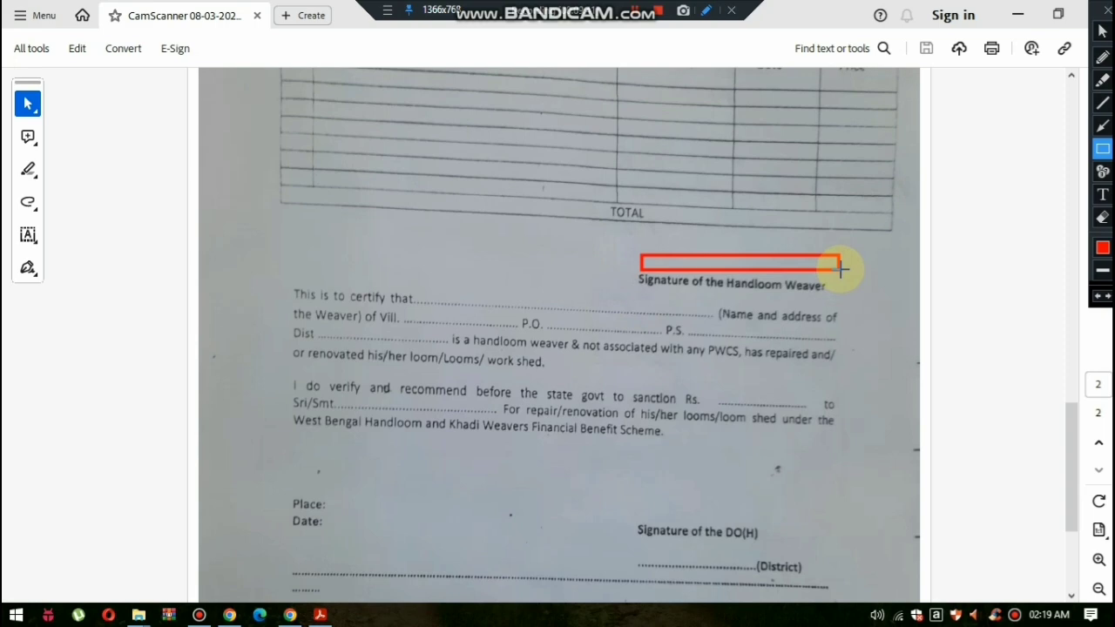
scroll(903, 236, "up", 15)
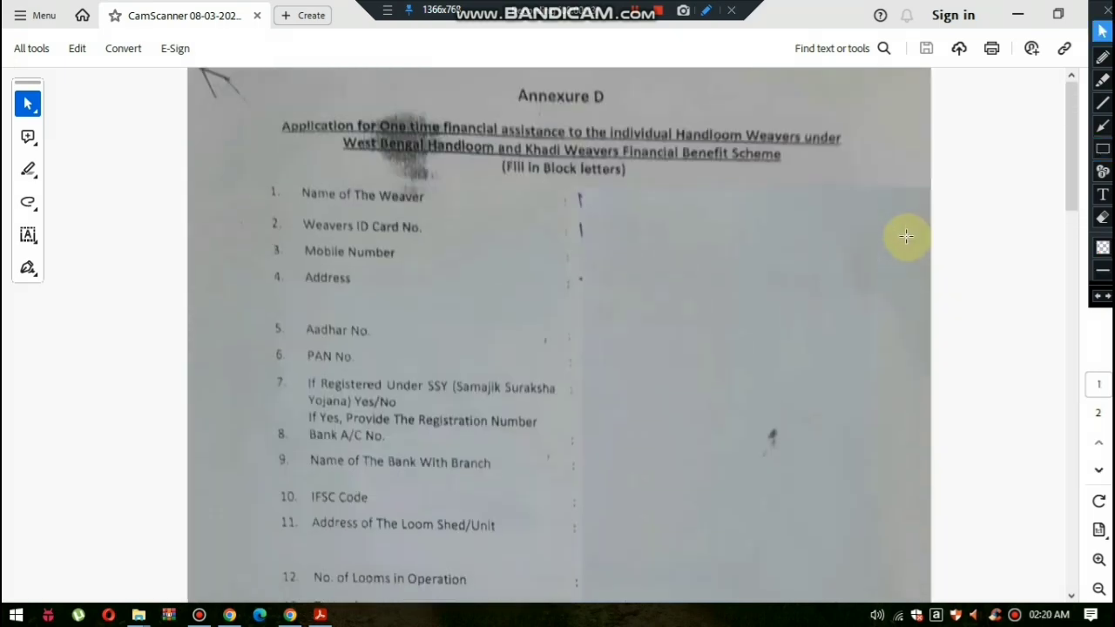